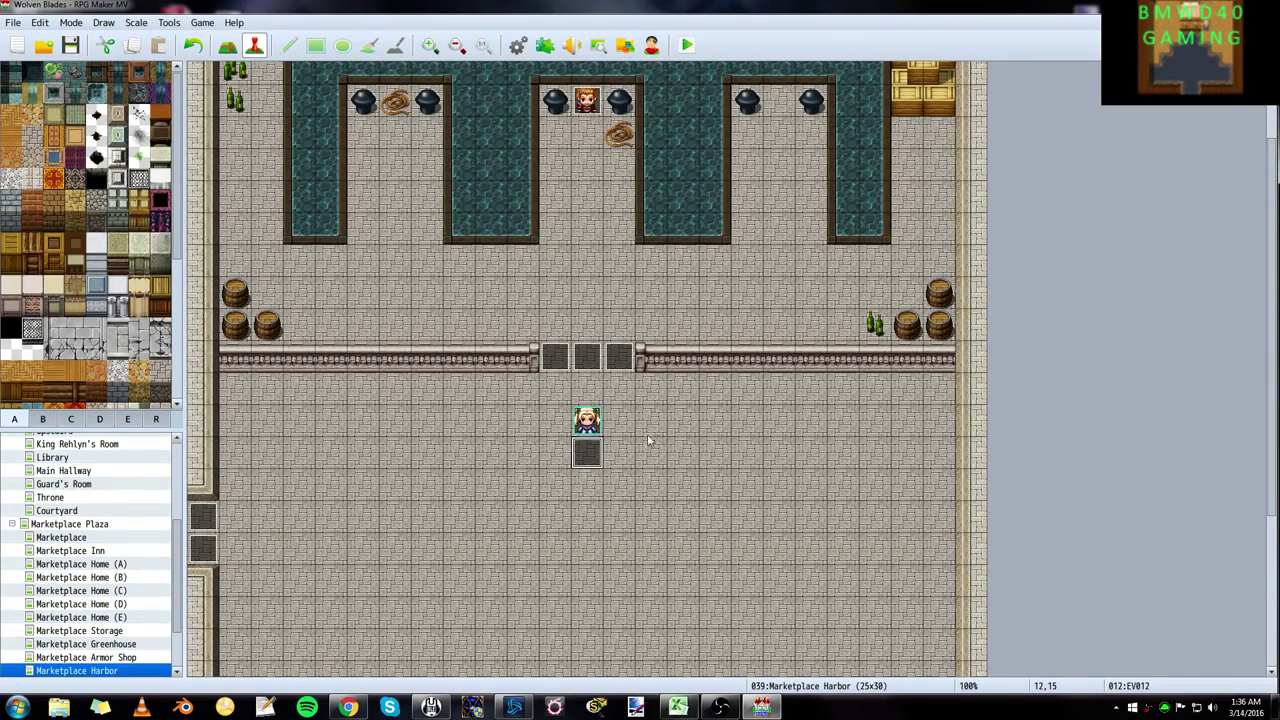
- Open the Database on its Types tab, showing the 2H Swords weapon type and the Off-hand Weapon armor type
{"action": "left_click", "coordinate": [517, 45]}
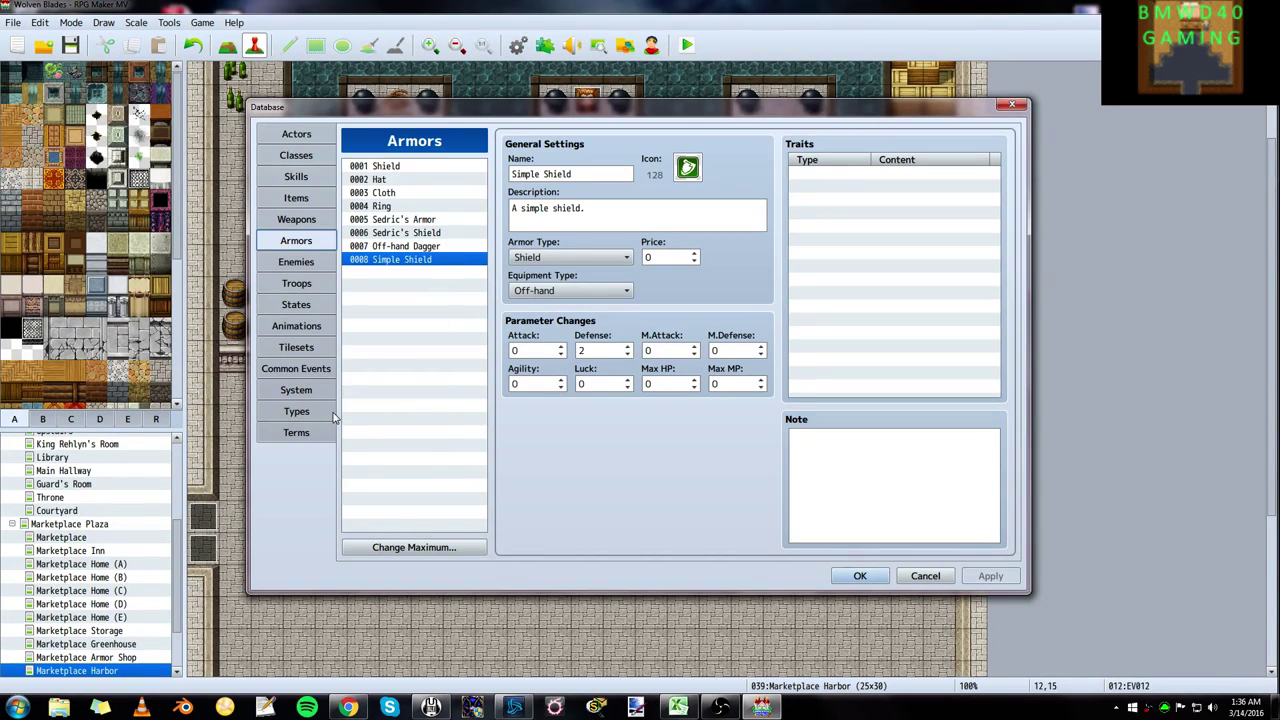
{"action": "left_click", "coordinate": [330, 414]}
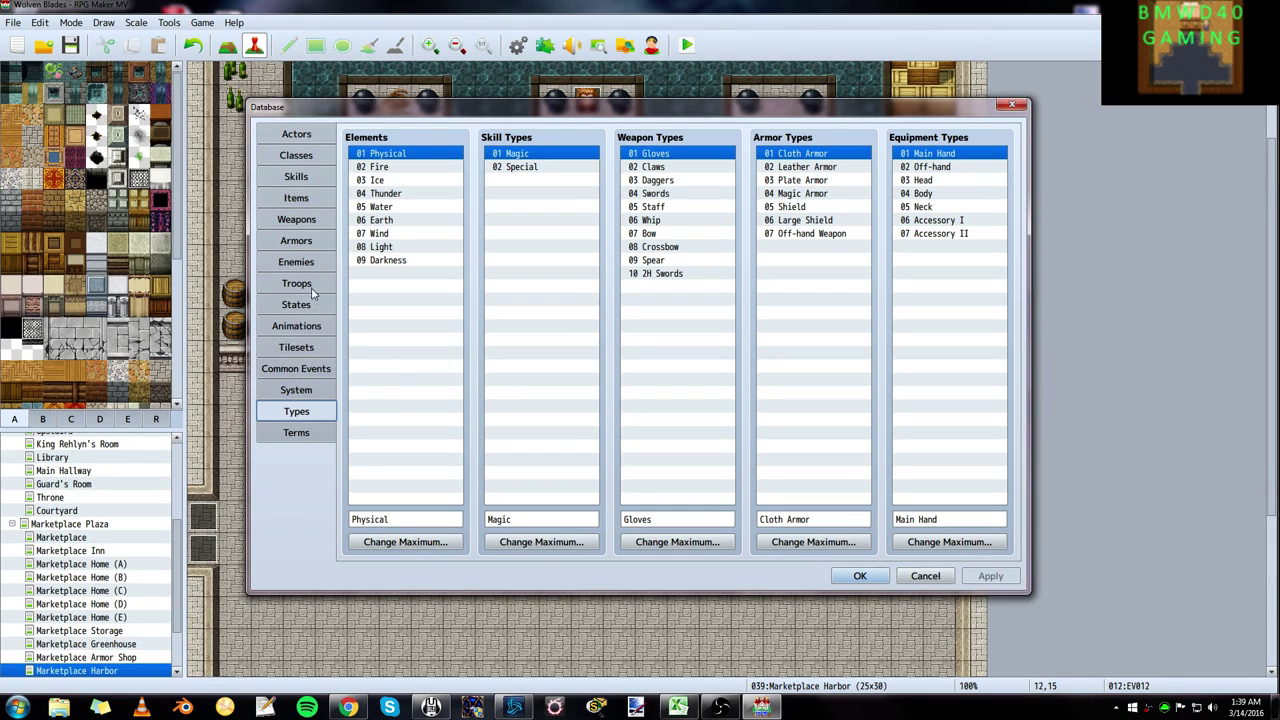
- Keep the first actor on Testing Class!, then review that class's Daggers, Swords, 2H Swords, Shield and Off-hand Weapon traits
{"action": "left_click", "coordinate": [302, 158]}
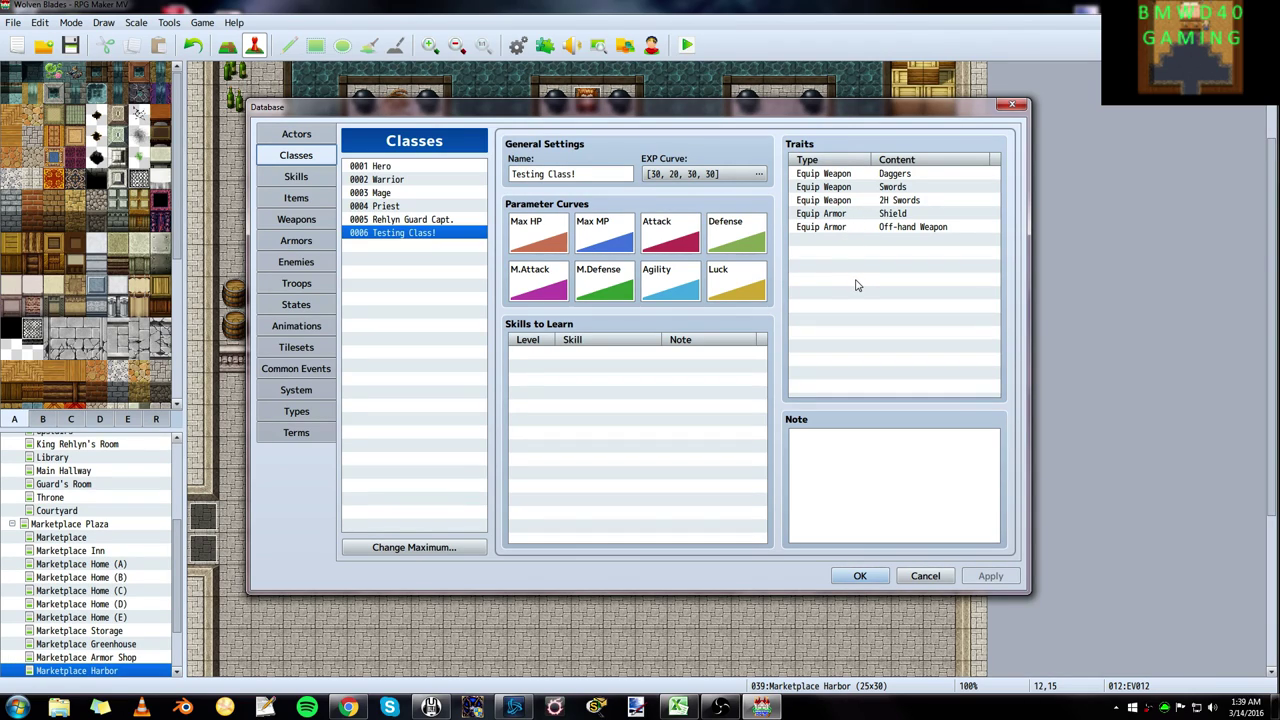
{"action": "left_click", "coordinate": [300, 137]}
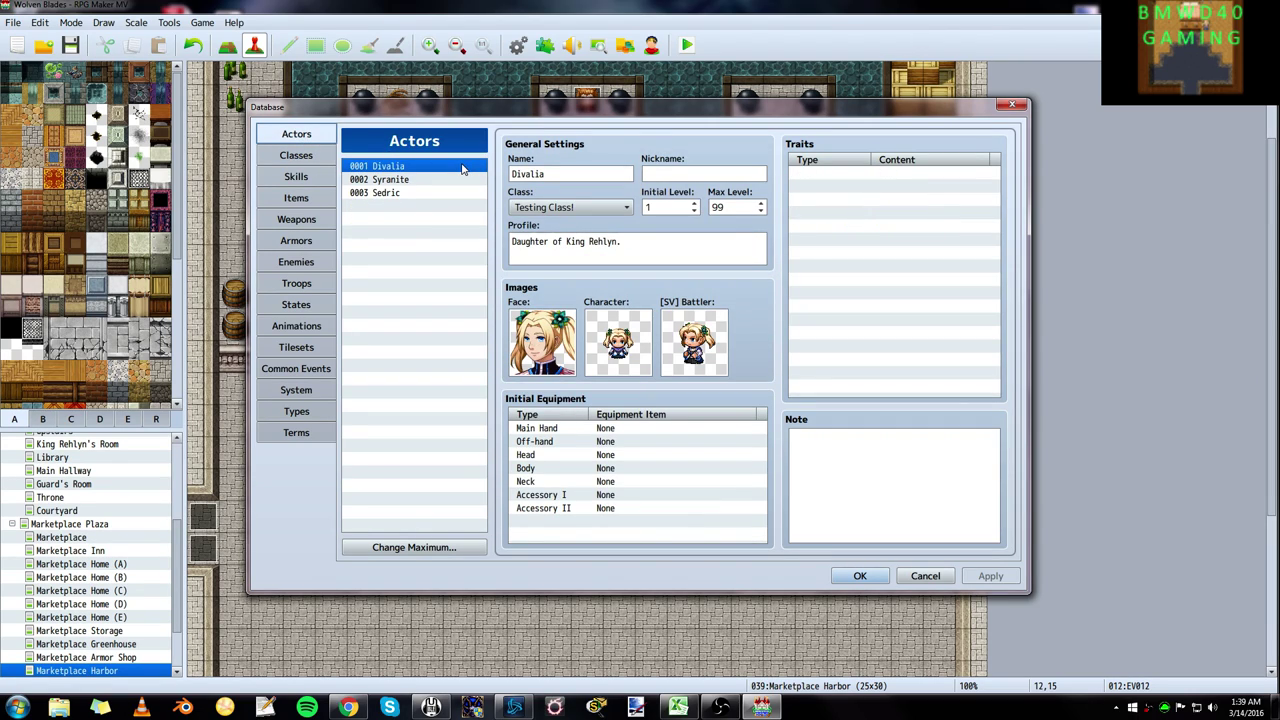
{"action": "left_click", "coordinate": [614, 208]}
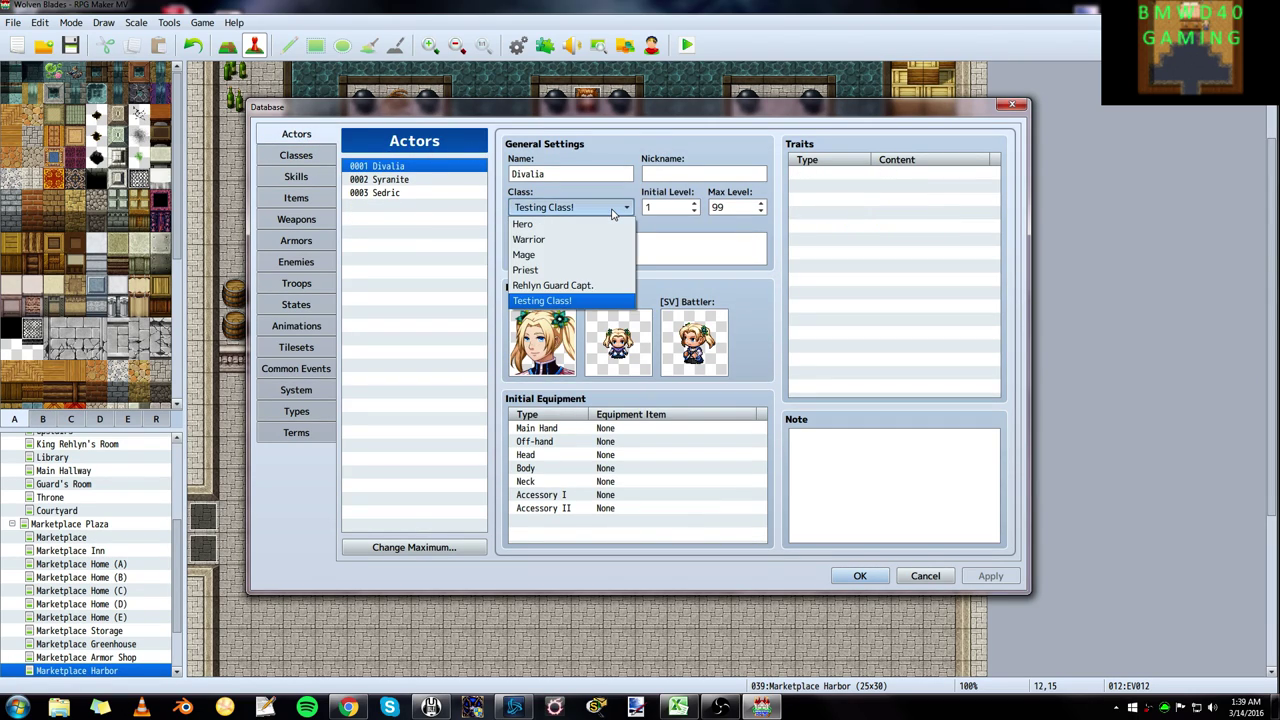
{"action": "left_click", "coordinate": [545, 300]}
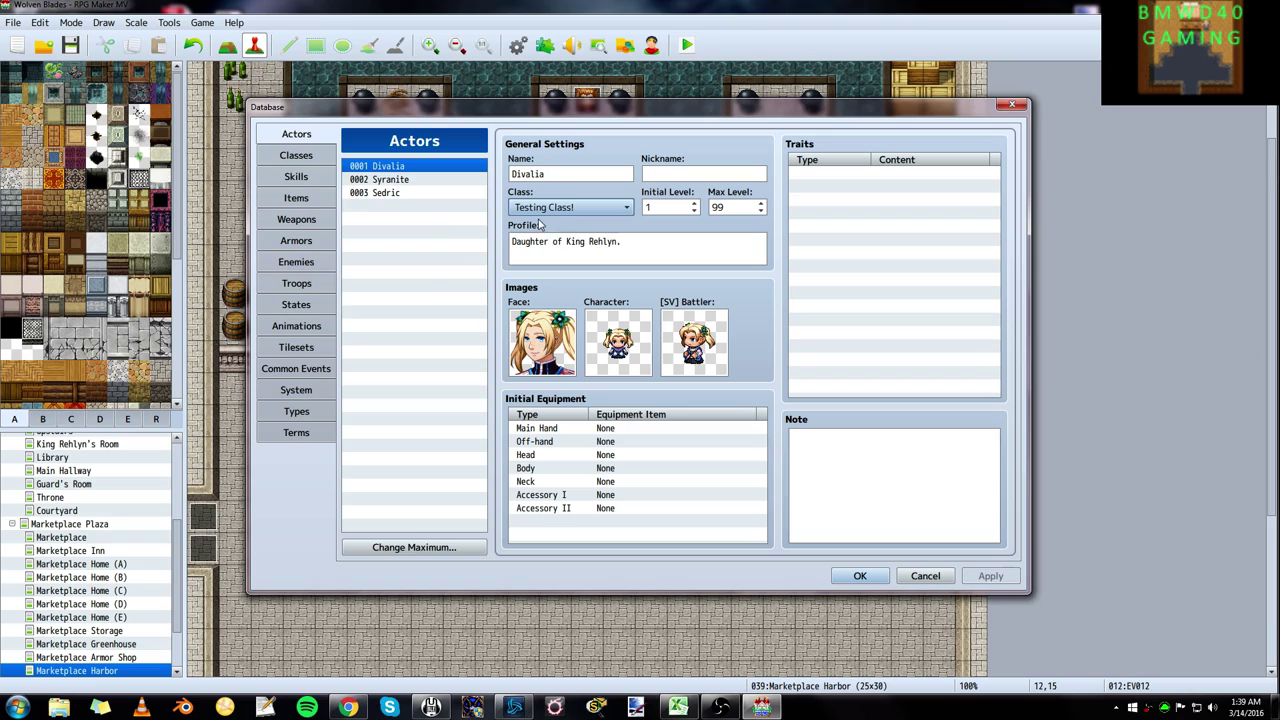
{"action": "left_click", "coordinate": [312, 157]}
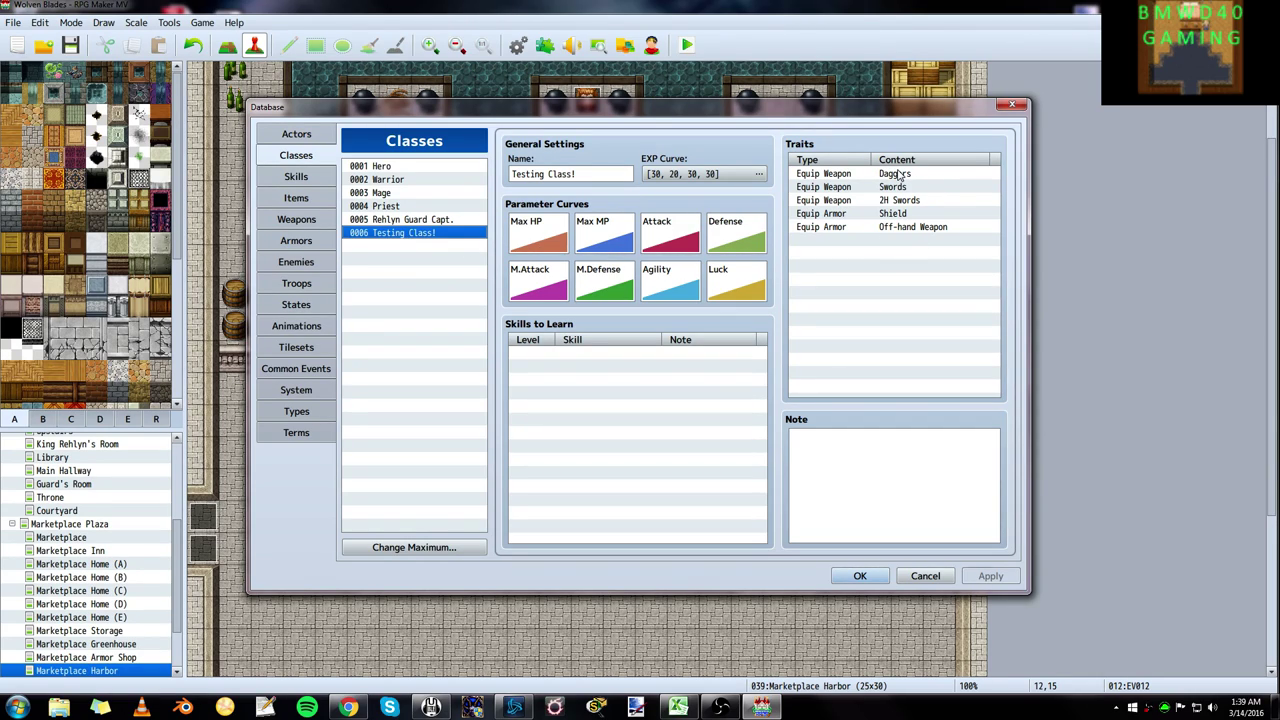
- Inspect the Sword, then the 2H Sword: type 2H Swords, Attack 3, with Seal Equip Off-hand
{"action": "left_click", "coordinate": [311, 409]}
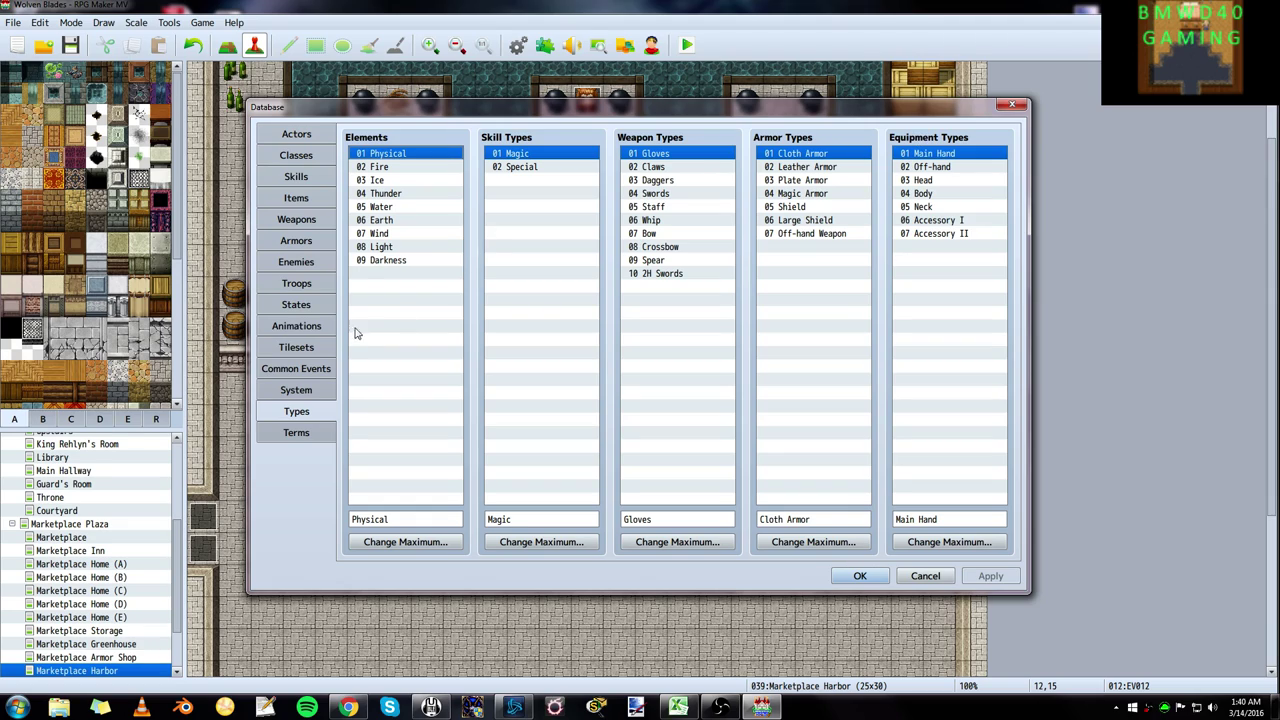
{"action": "left_click", "coordinate": [297, 219]}
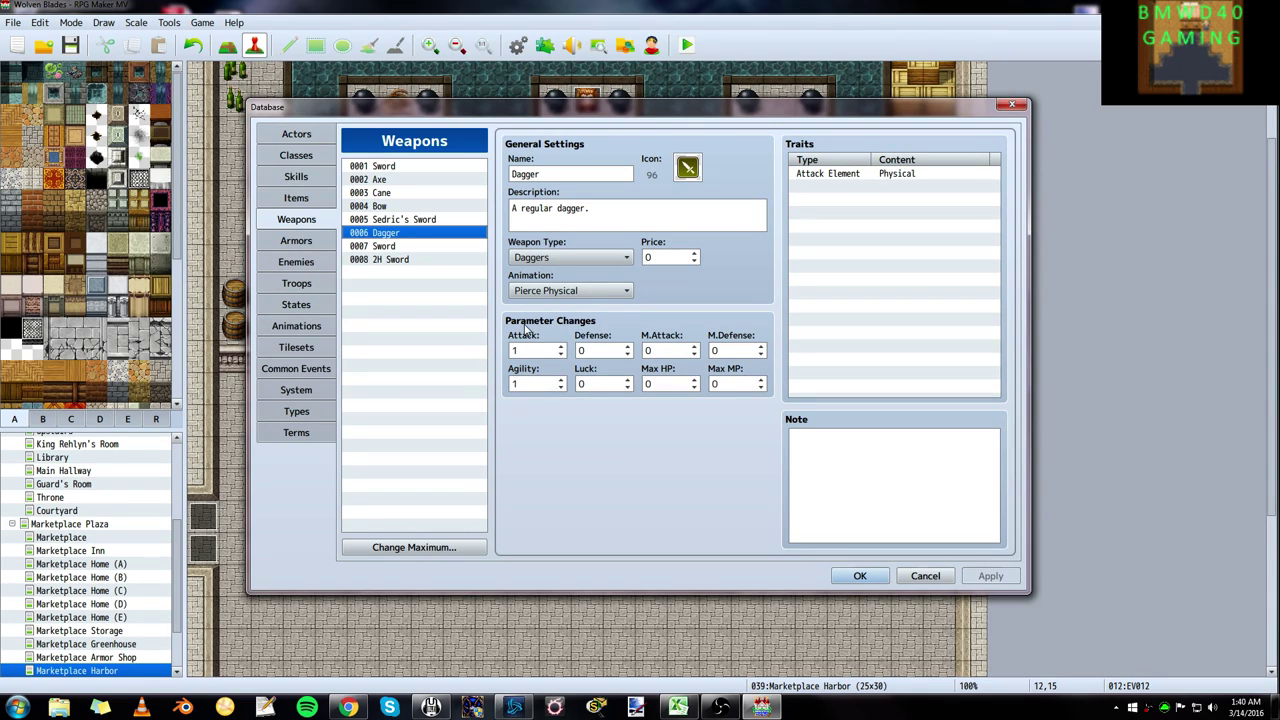
{"action": "left_click", "coordinate": [390, 246]}
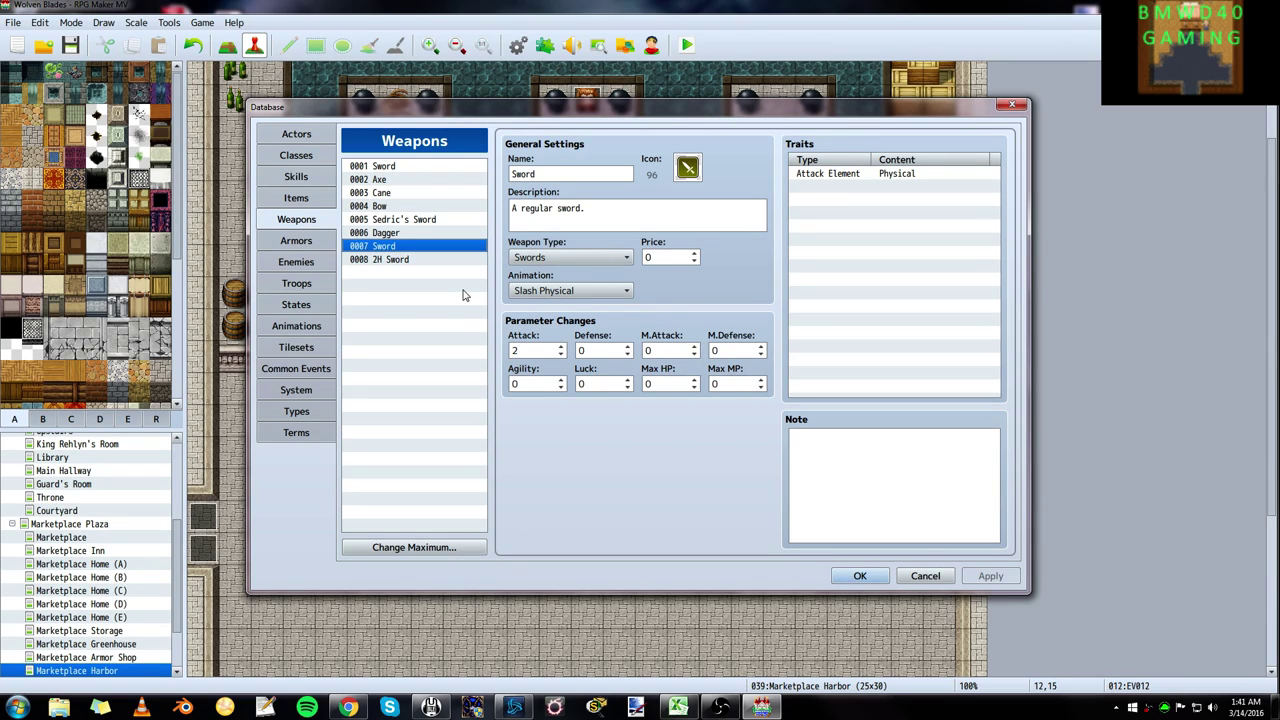
{"action": "left_click", "coordinate": [384, 262]}
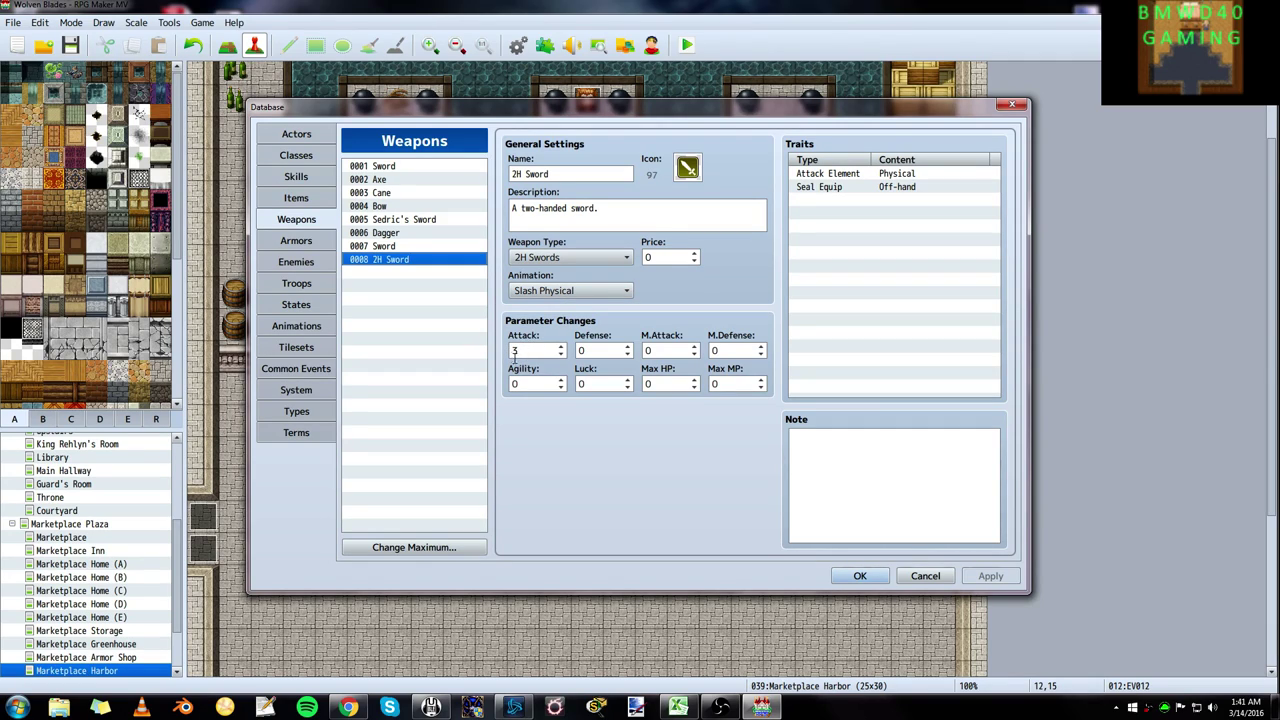
- Set the Off-hand Dagger armor to type Off-hand Weapon and equipment slot Off-hand
{"action": "left_click", "coordinate": [296, 242]}
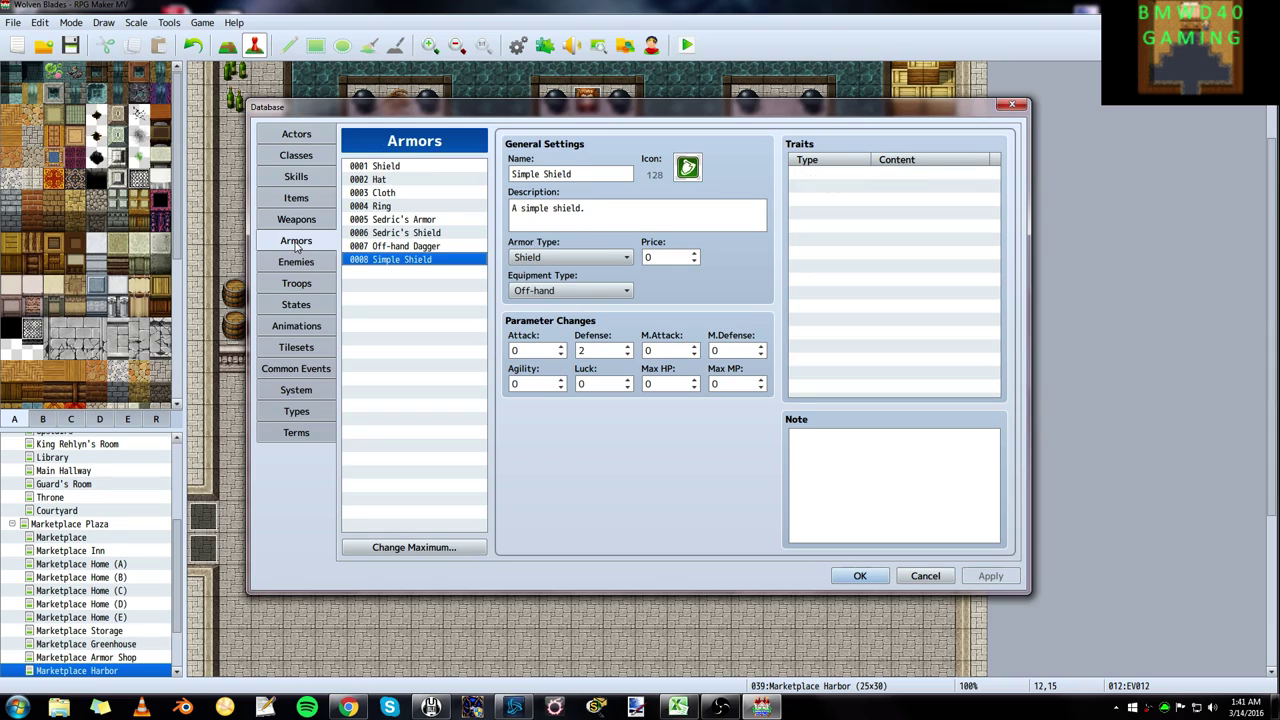
{"action": "left_click", "coordinate": [385, 249]}
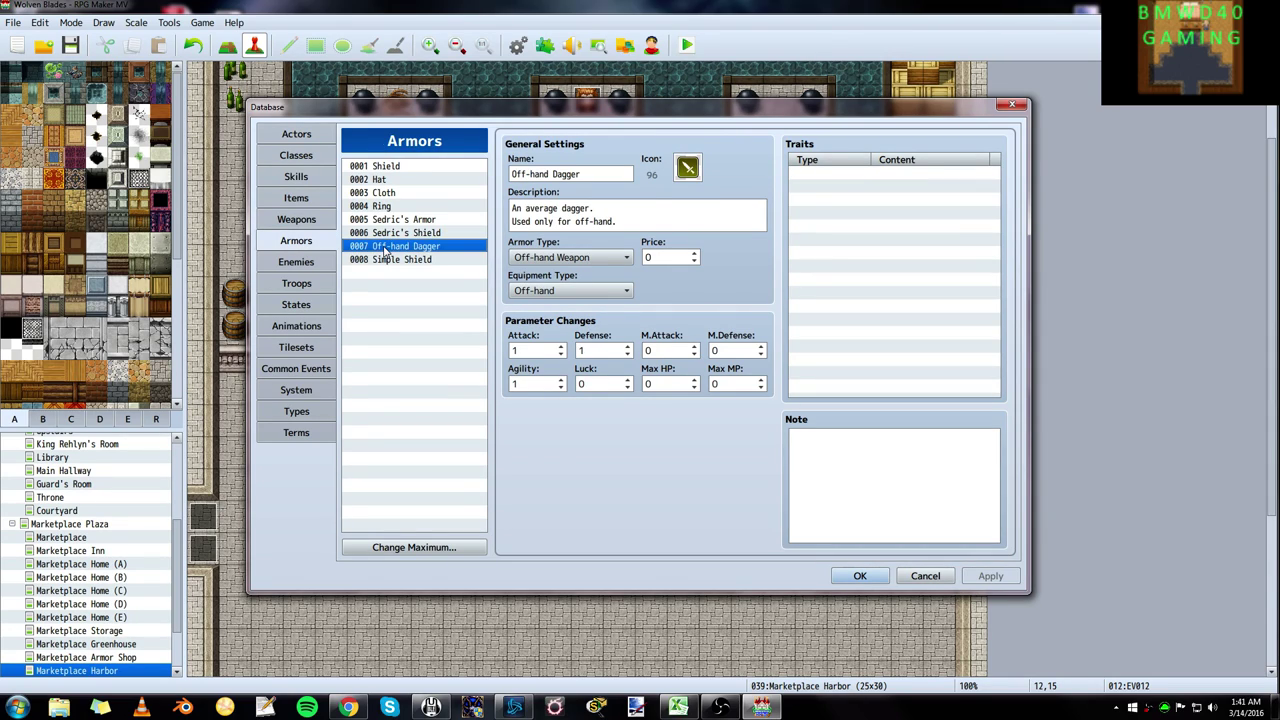
{"action": "left_click", "coordinate": [535, 259]}
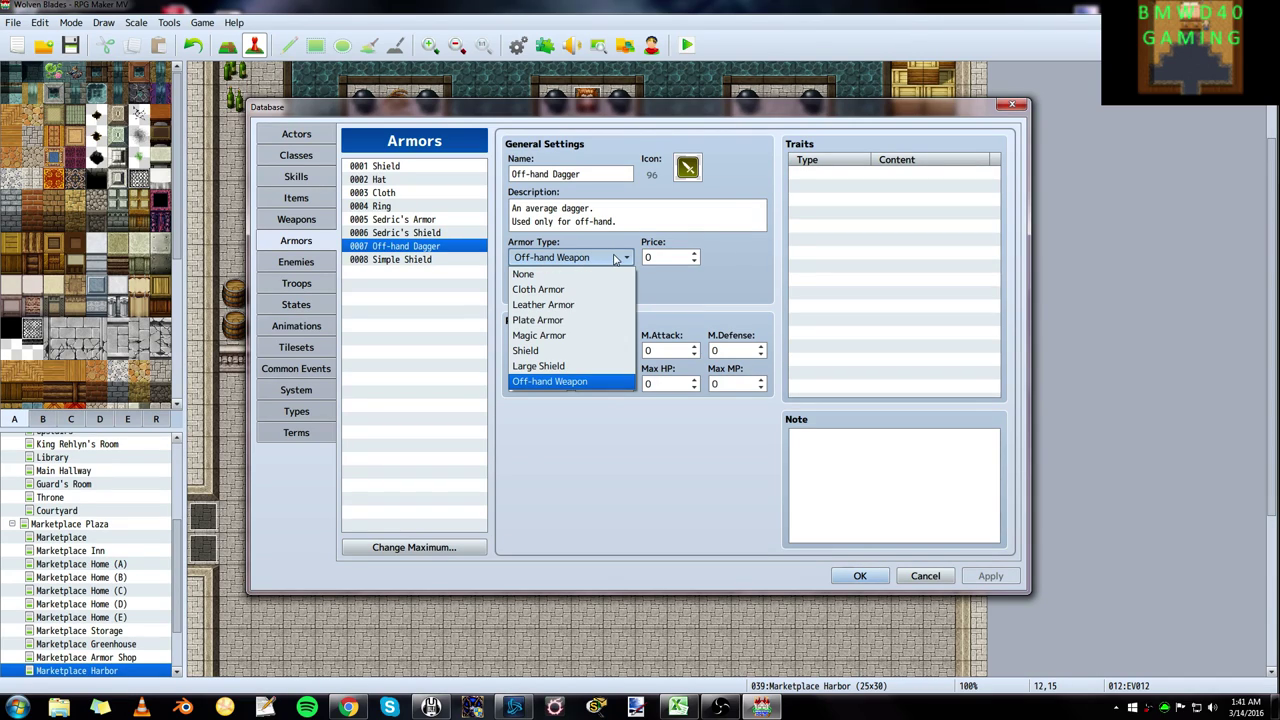
{"action": "left_click", "coordinate": [593, 385]}
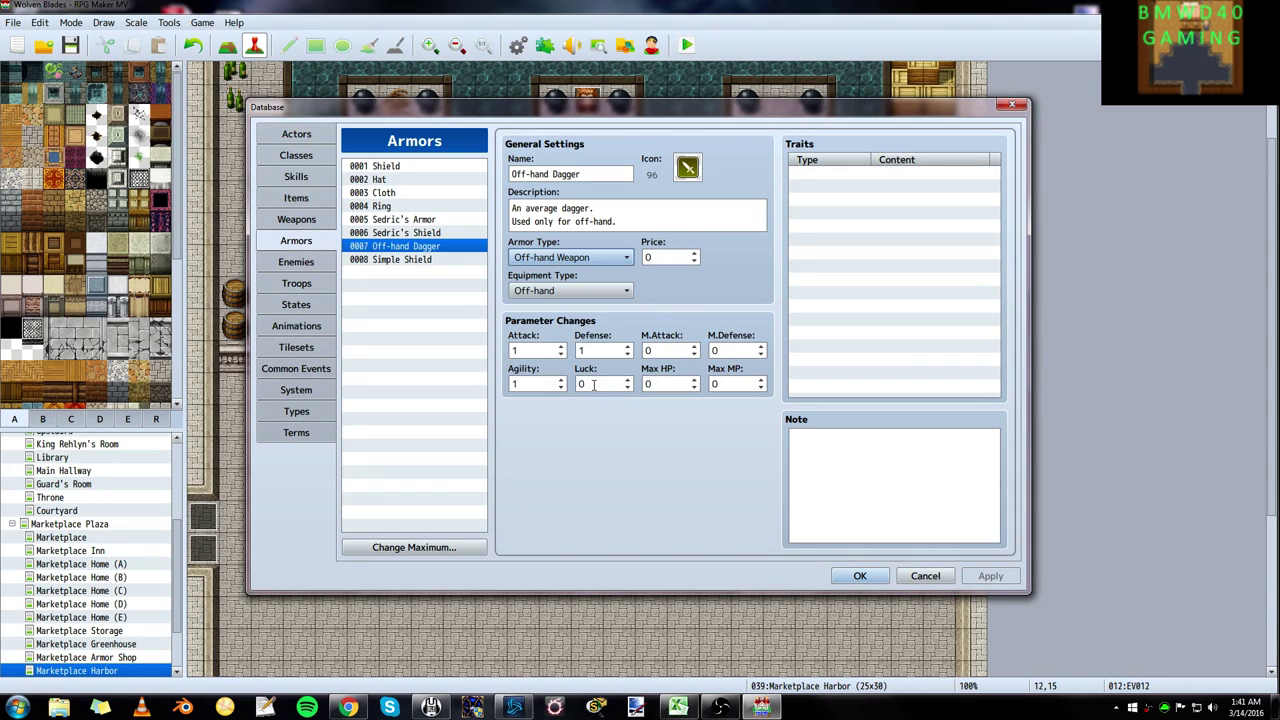
{"action": "left_click", "coordinate": [516, 292]}
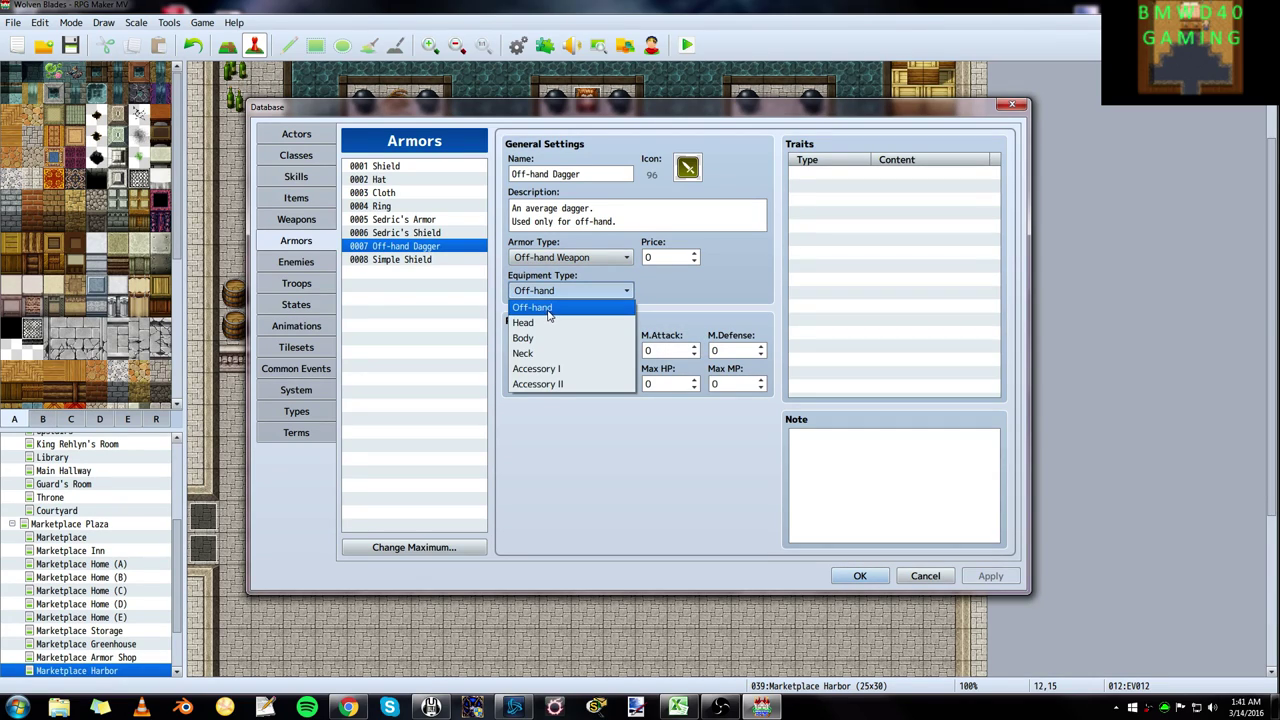
{"action": "left_click", "coordinate": [547, 313]}
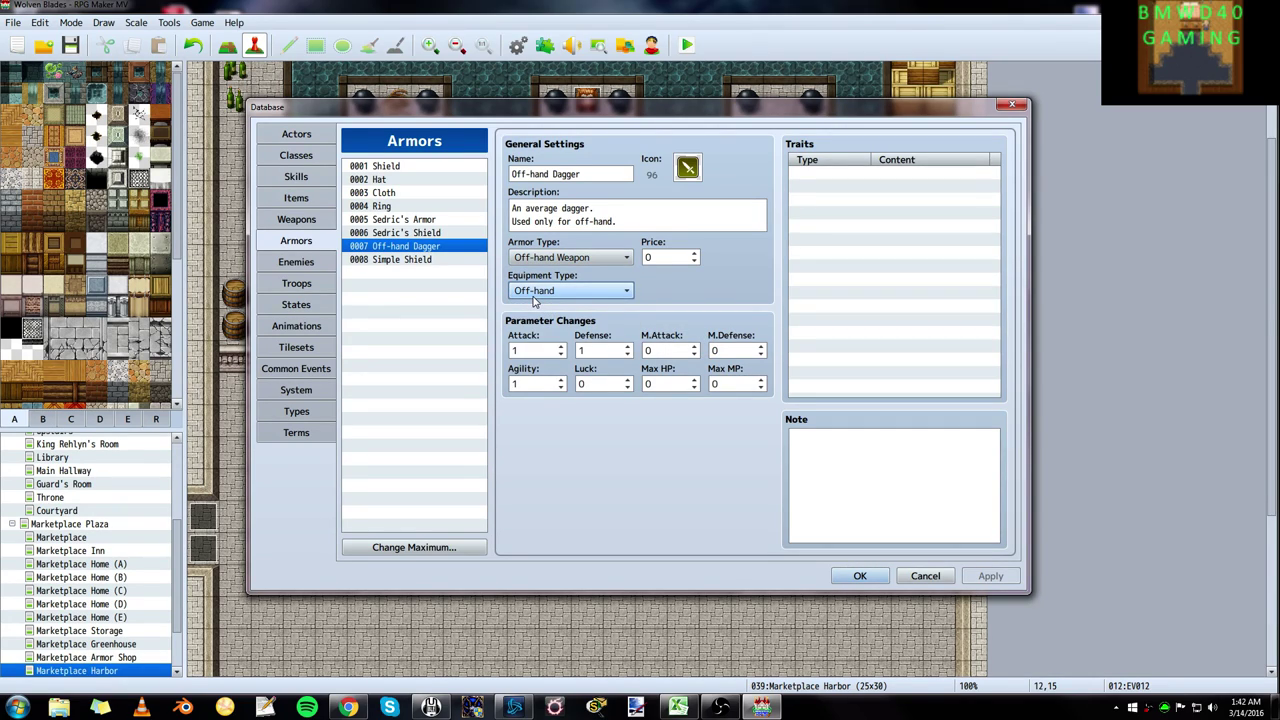
{"action": "mouse_move", "coordinate": [534, 302]}
- Keep Simple Shield in the Off-hand slot and close the Database with OK
{"action": "left_click", "coordinate": [393, 262]}
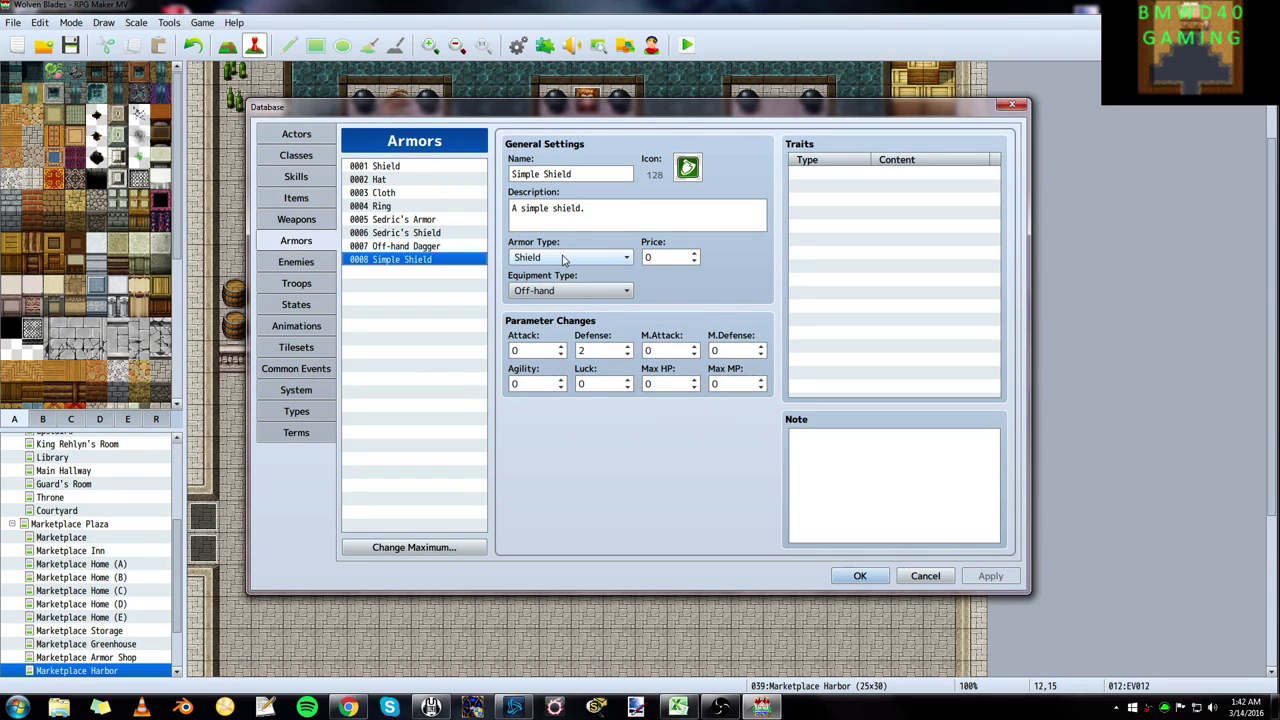
{"action": "left_click", "coordinate": [534, 291]}
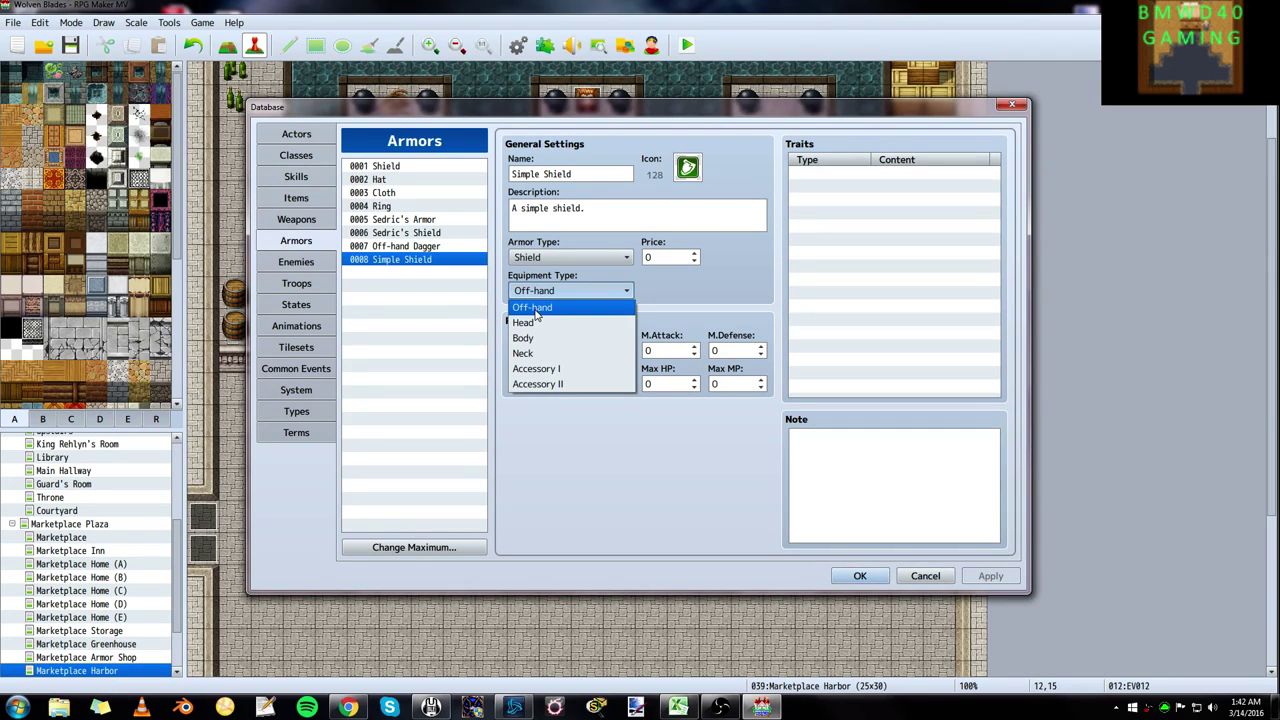
{"action": "left_click", "coordinate": [536, 310]}
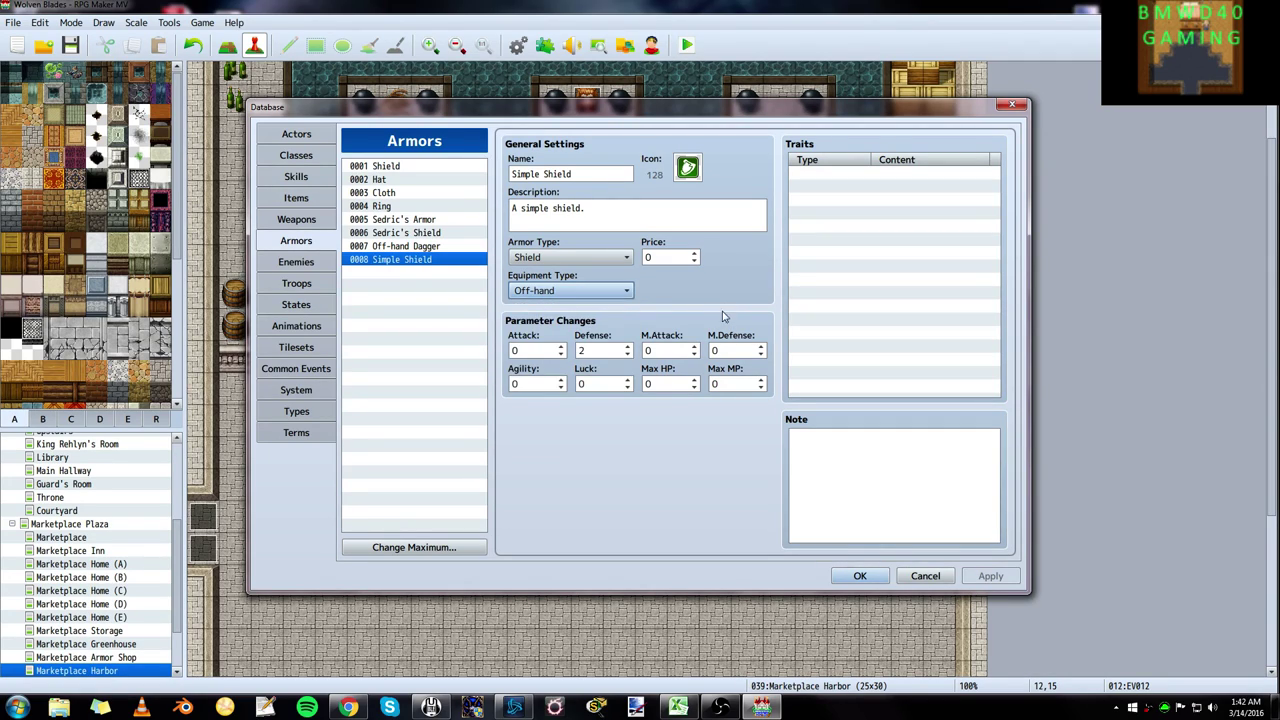
{"action": "left_click", "coordinate": [859, 576]}
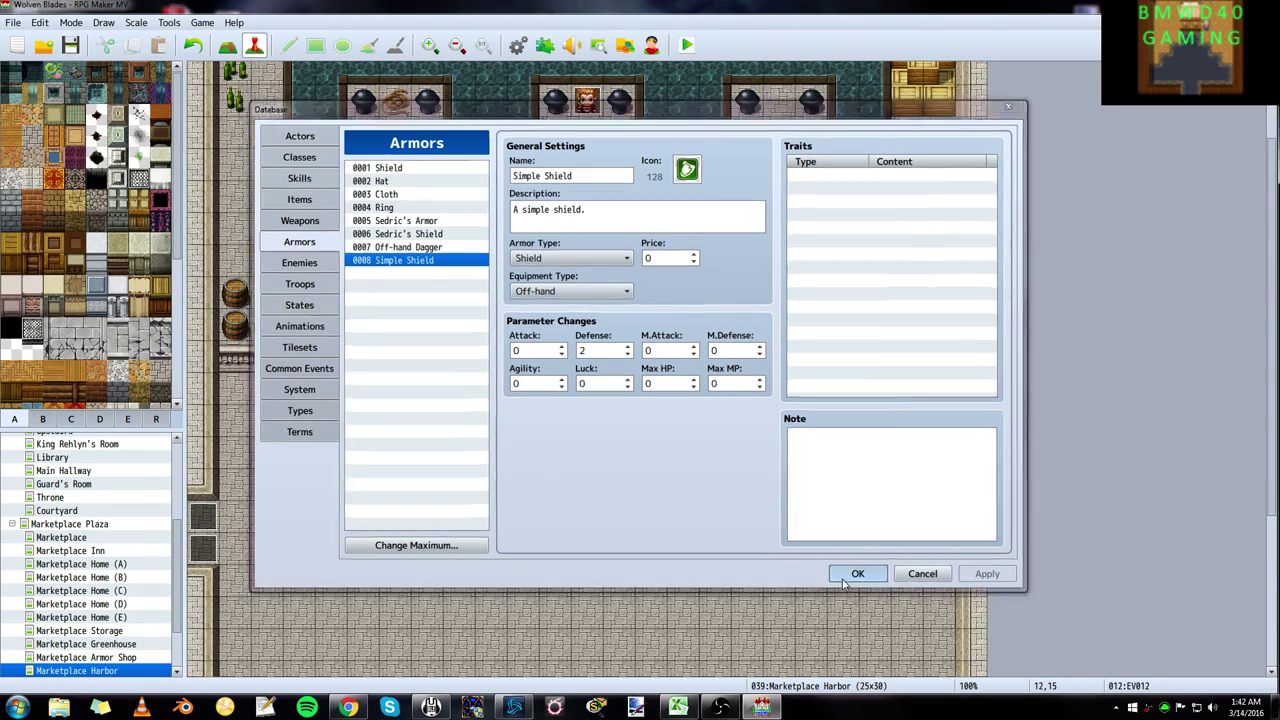
- Launch a playtest, start a new game, walk the hero one tile down, and bring up the main menu
{"action": "left_click", "coordinate": [686, 45]}
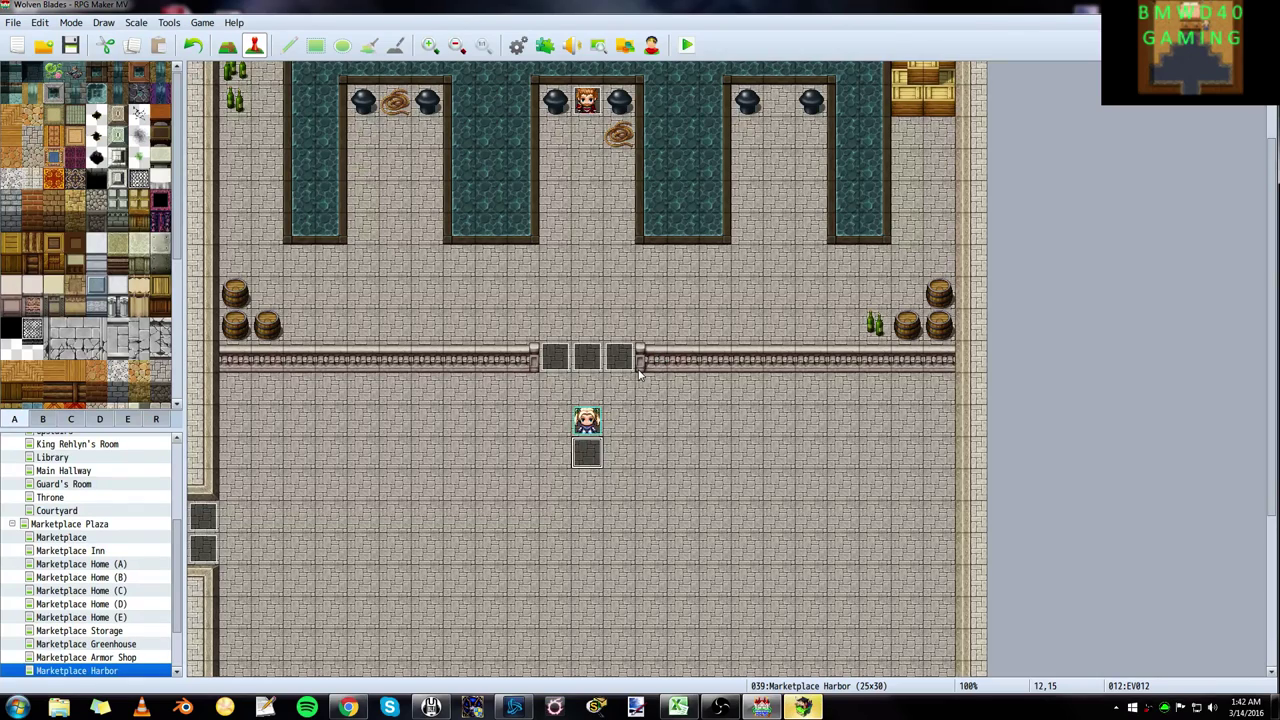
{"action": "left_click", "coordinate": [620, 427]}
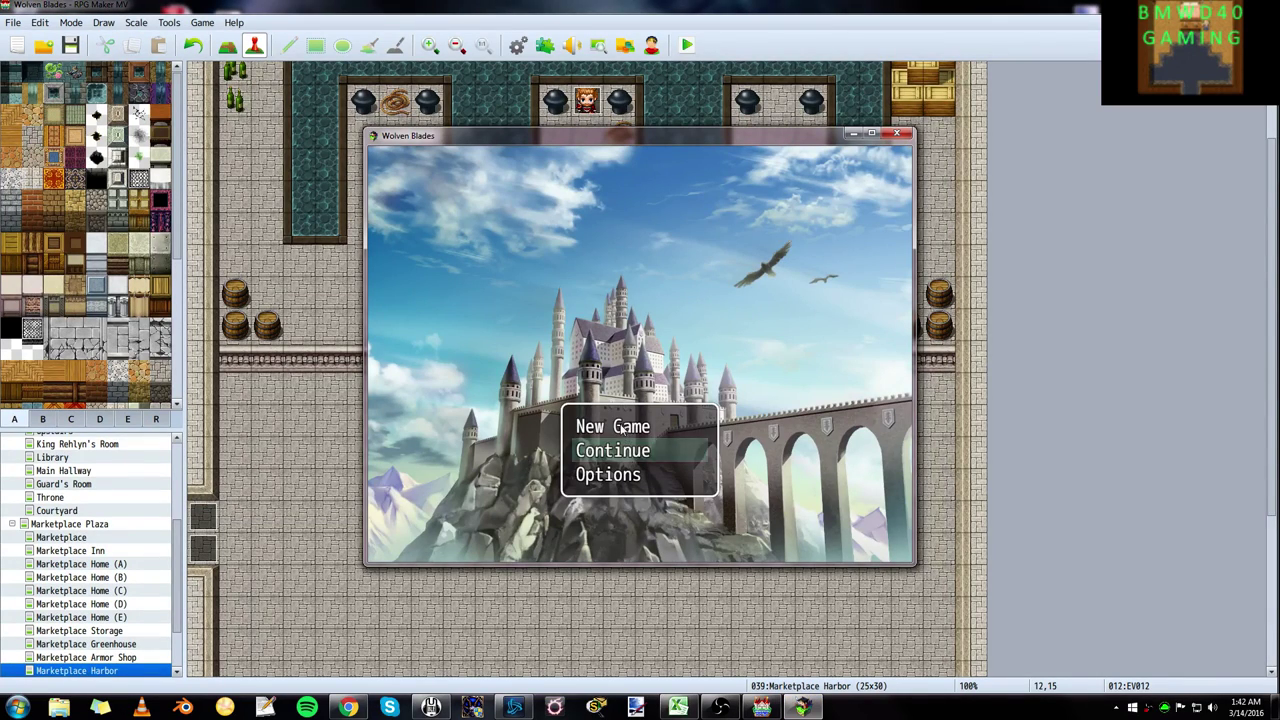
{"action": "left_click", "coordinate": [620, 427]}
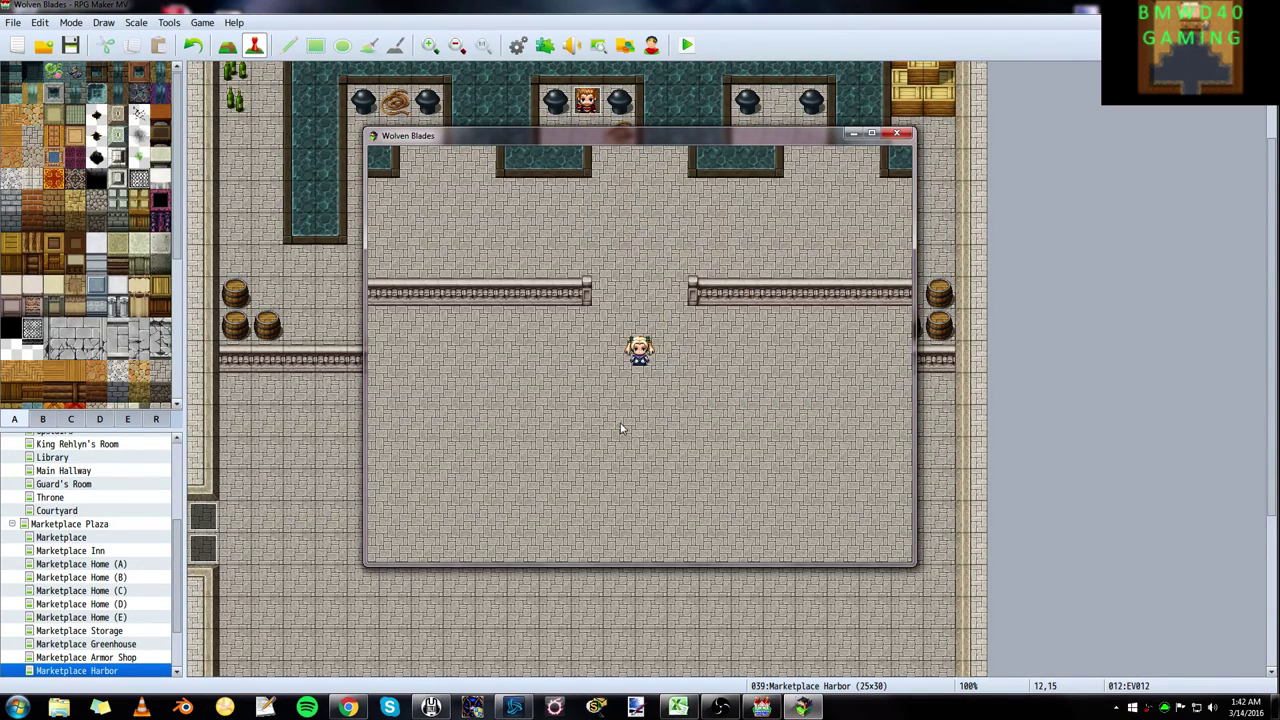
{"action": "left_click", "coordinate": [645, 383]}
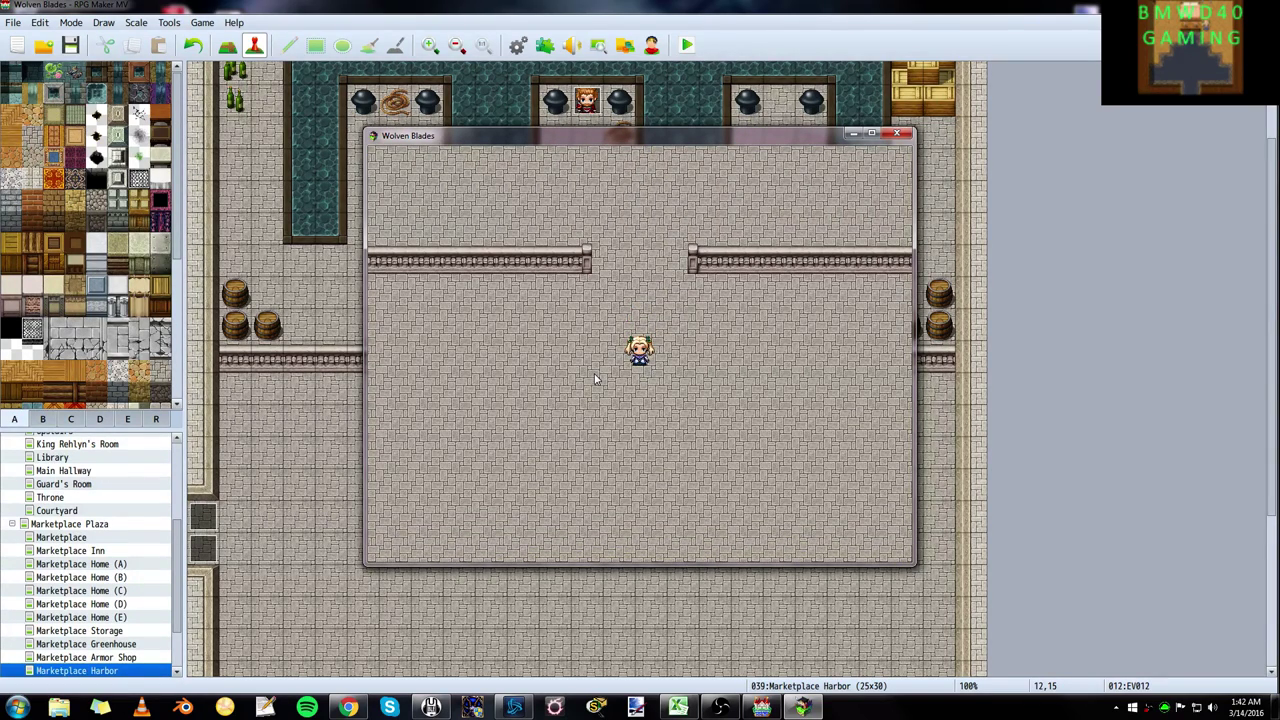
{"action": "key", "text": "Escape"}
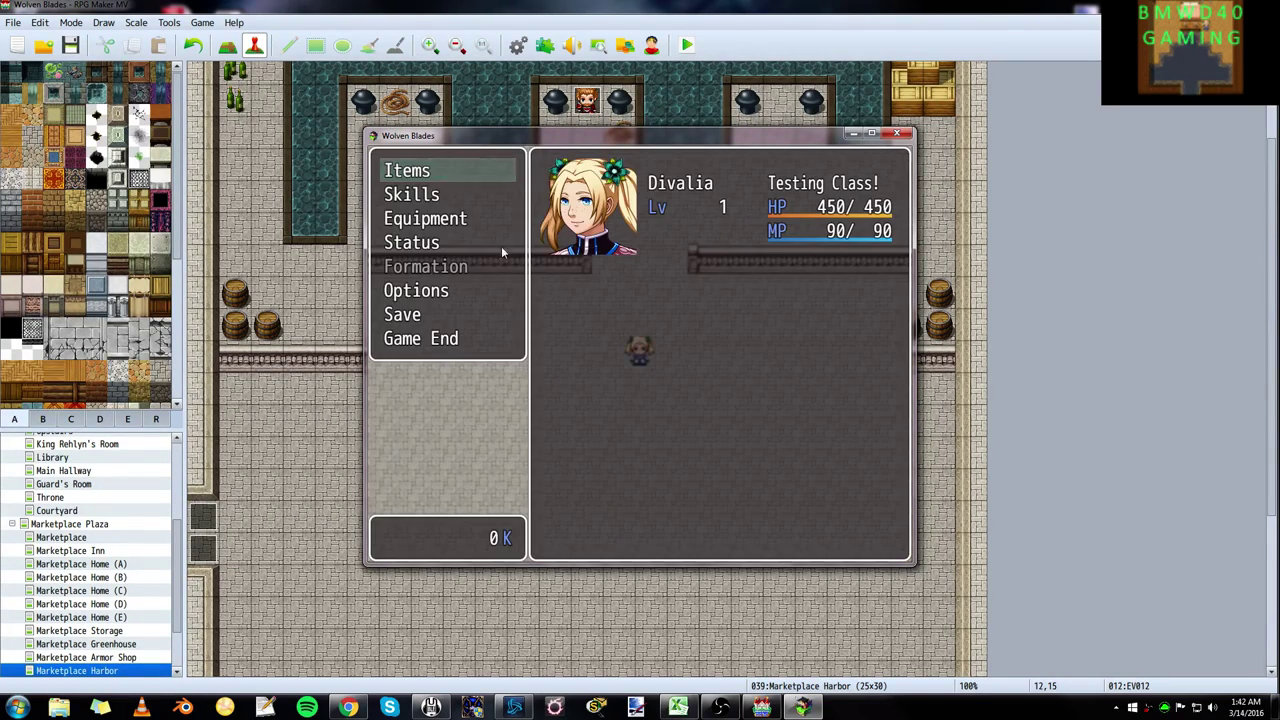
- Browse the inventory's weapons, reading the 2H Sword's description
{"action": "left_click", "coordinate": [410, 172]}
{"action": "left_click", "coordinate": [594, 244]}
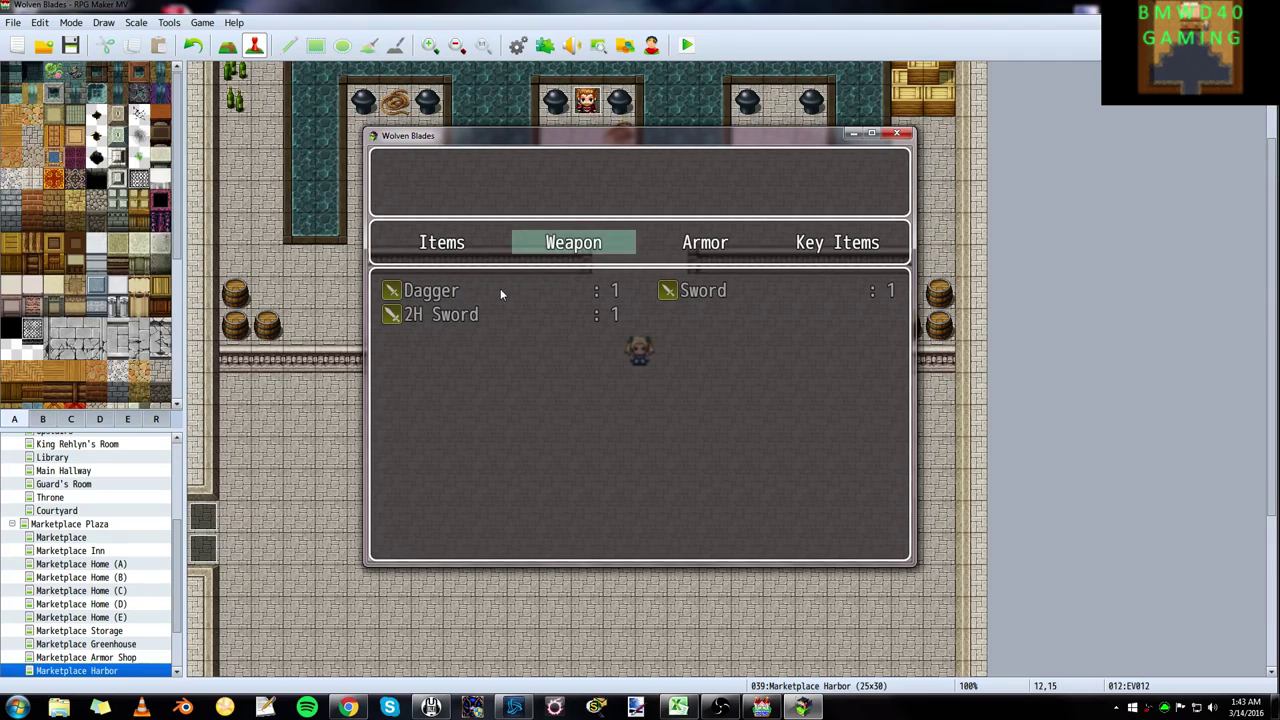
{"action": "key", "text": "Return"}
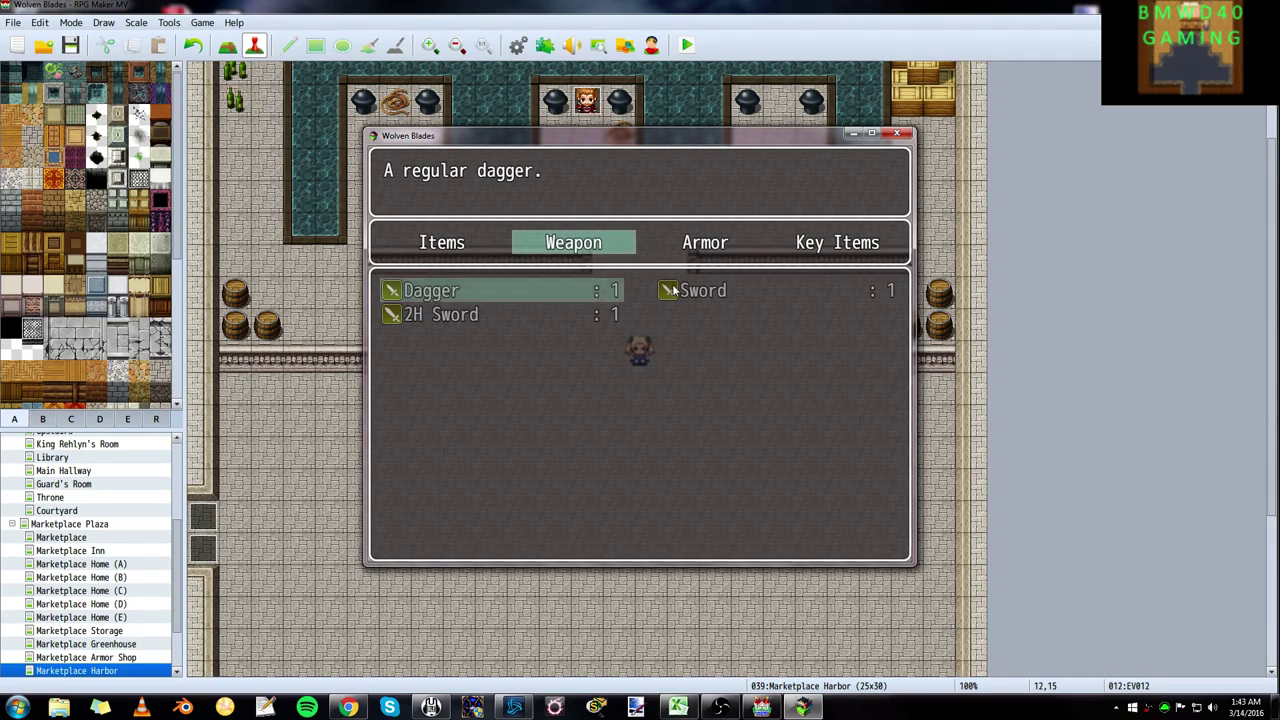
{"action": "key", "text": "Right"}
{"action": "left_click", "coordinate": [462, 316]}
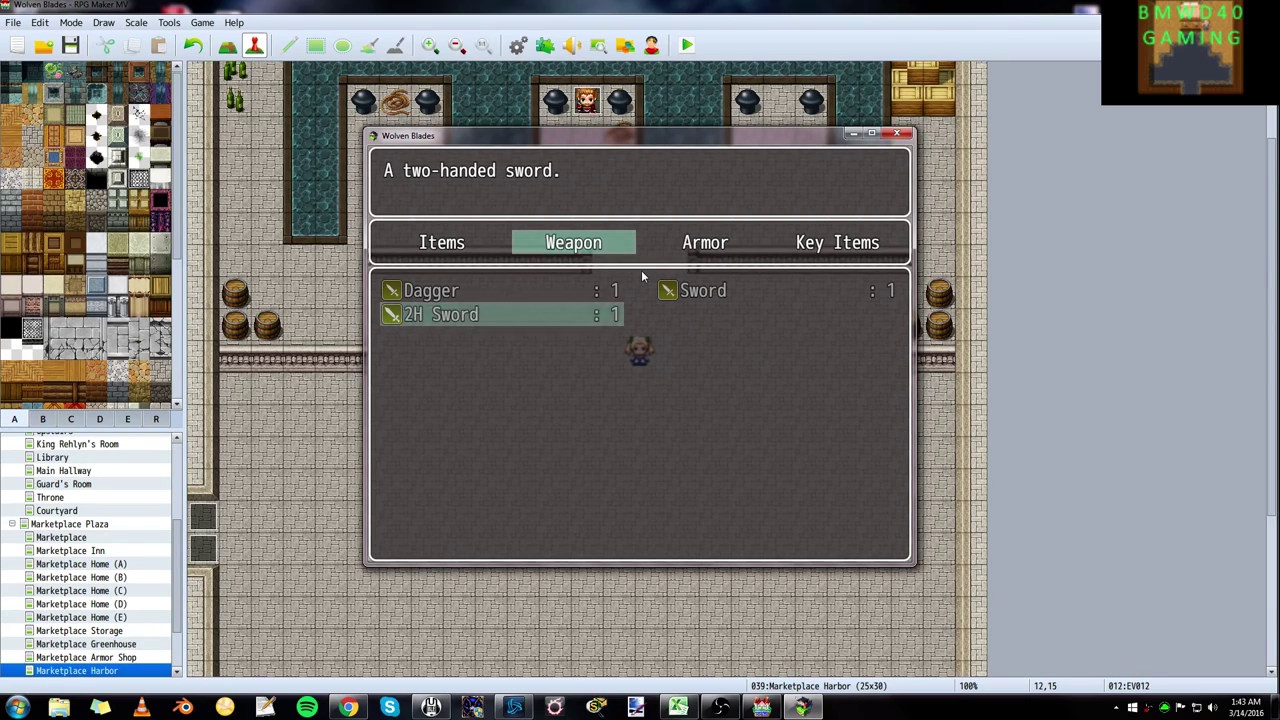
{"action": "key", "text": "Escape"}
- Check the Simple Shield and Off-hand Dagger in the armor list, then go to the hero's equipment screen
{"action": "key", "text": "Right"}
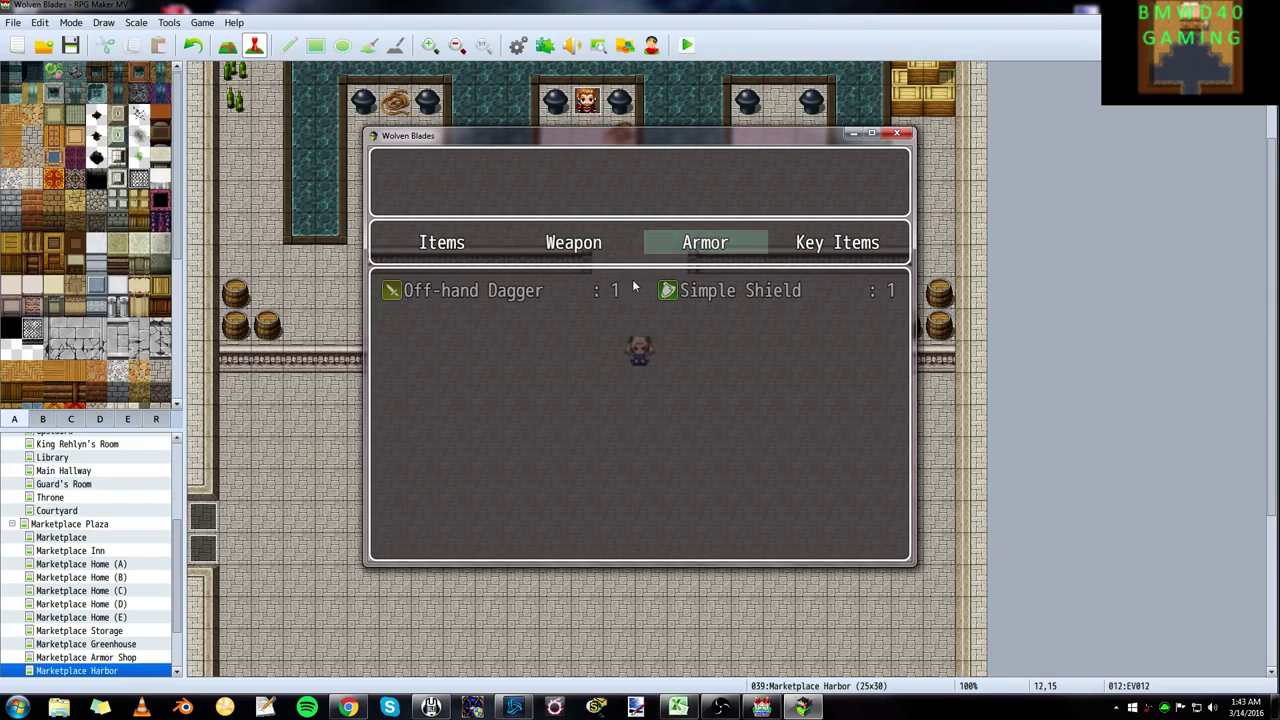
{"action": "key", "text": "Return"}
{"action": "left_click", "coordinate": [710, 292]}
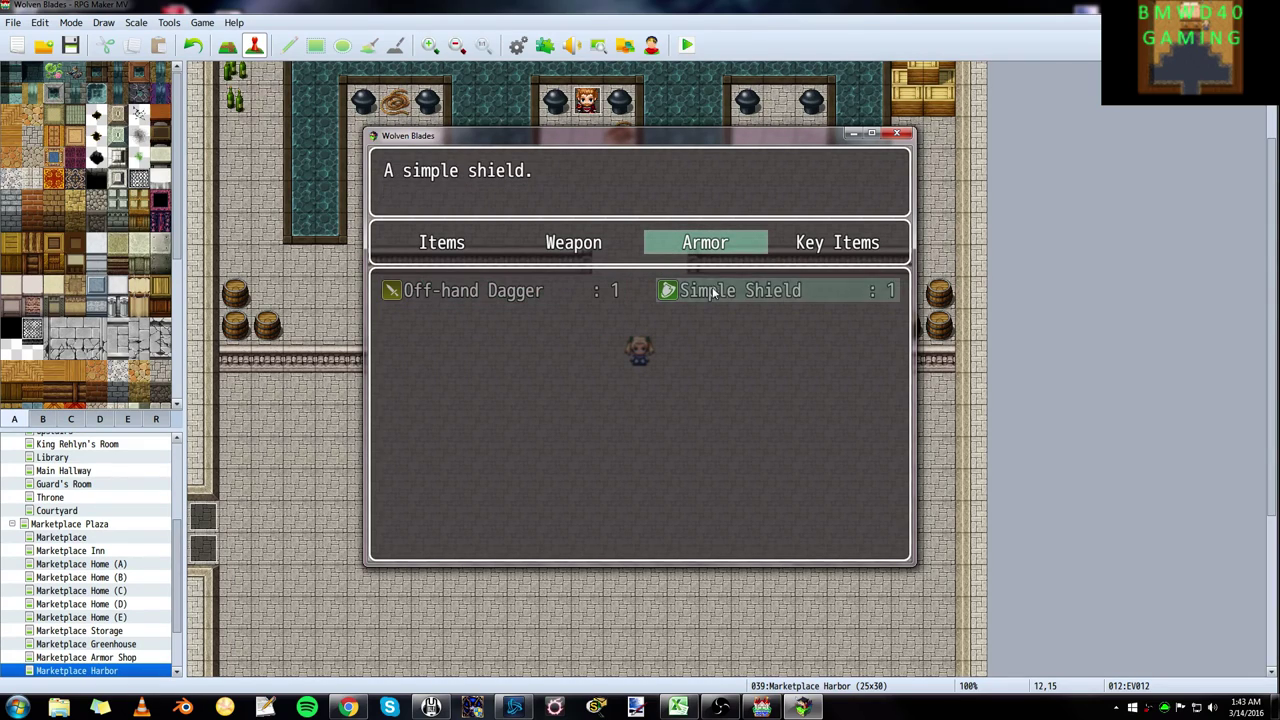
{"action": "left_click", "coordinate": [529, 293]}
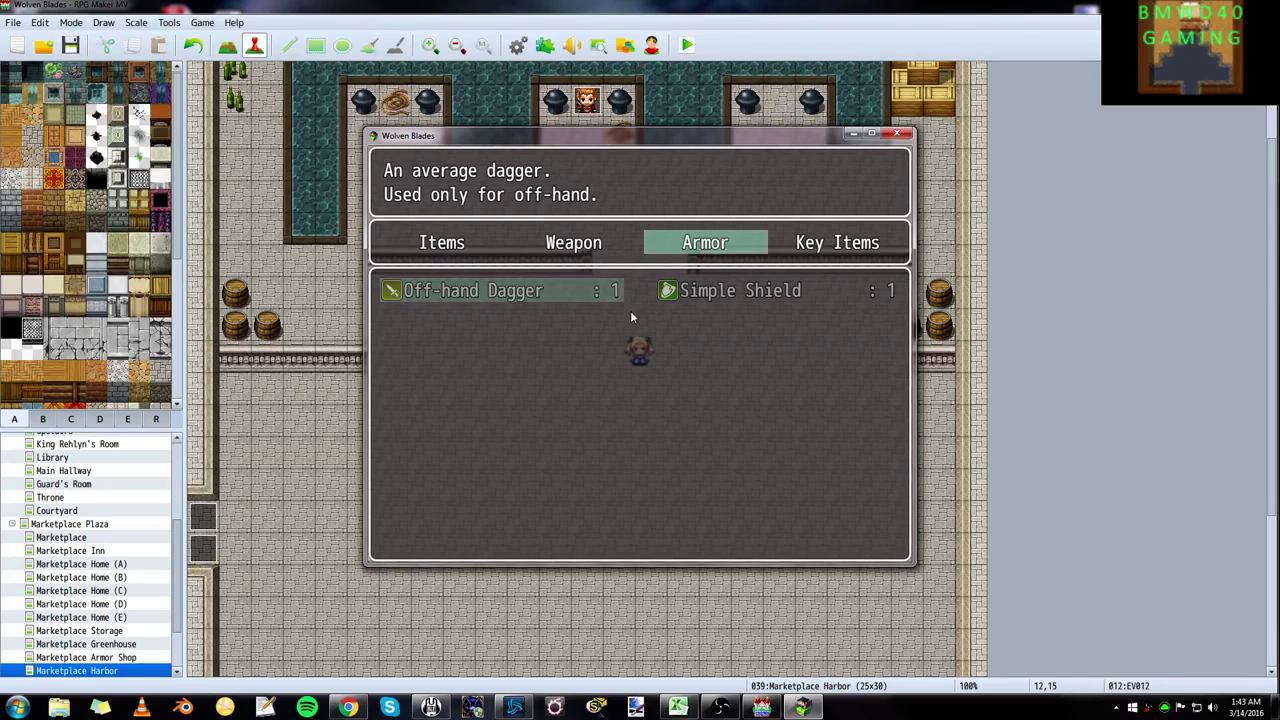
{"action": "key", "text": "Escape"}
{"action": "key", "text": "Escape"}
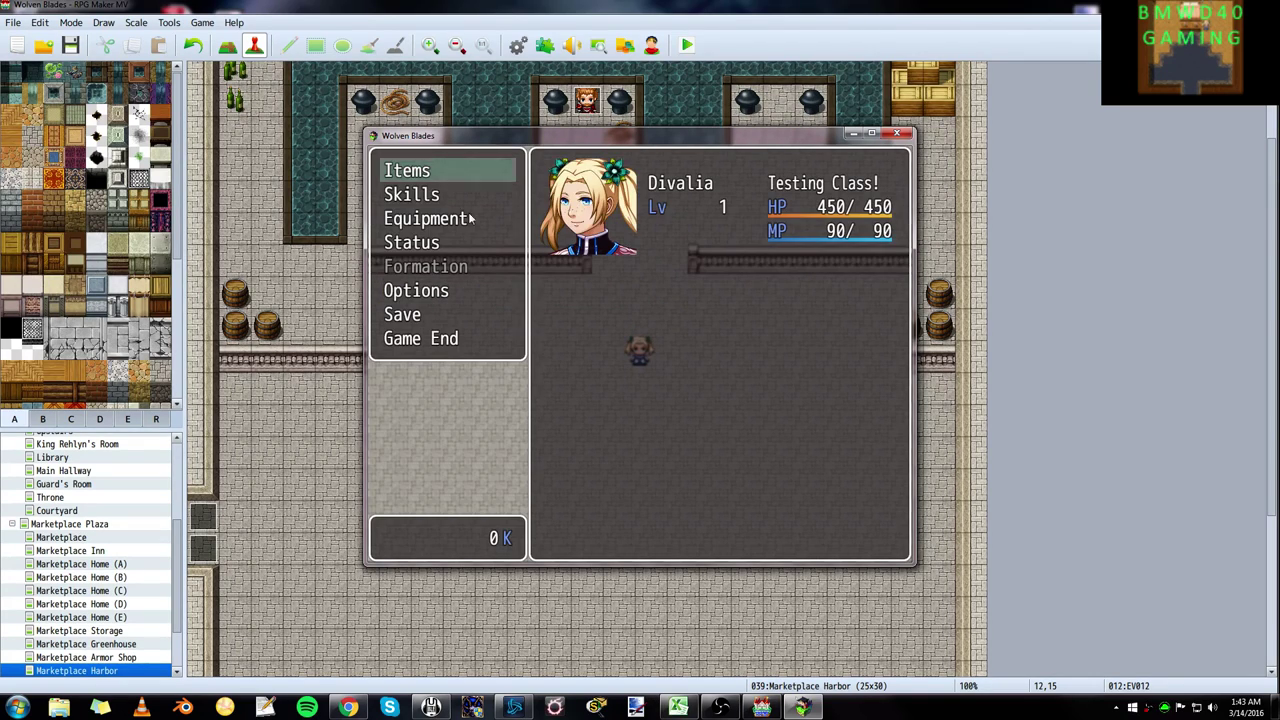
{"action": "key", "text": "Down"}
{"action": "key", "text": "Down"}
{"action": "key", "text": "Return"}
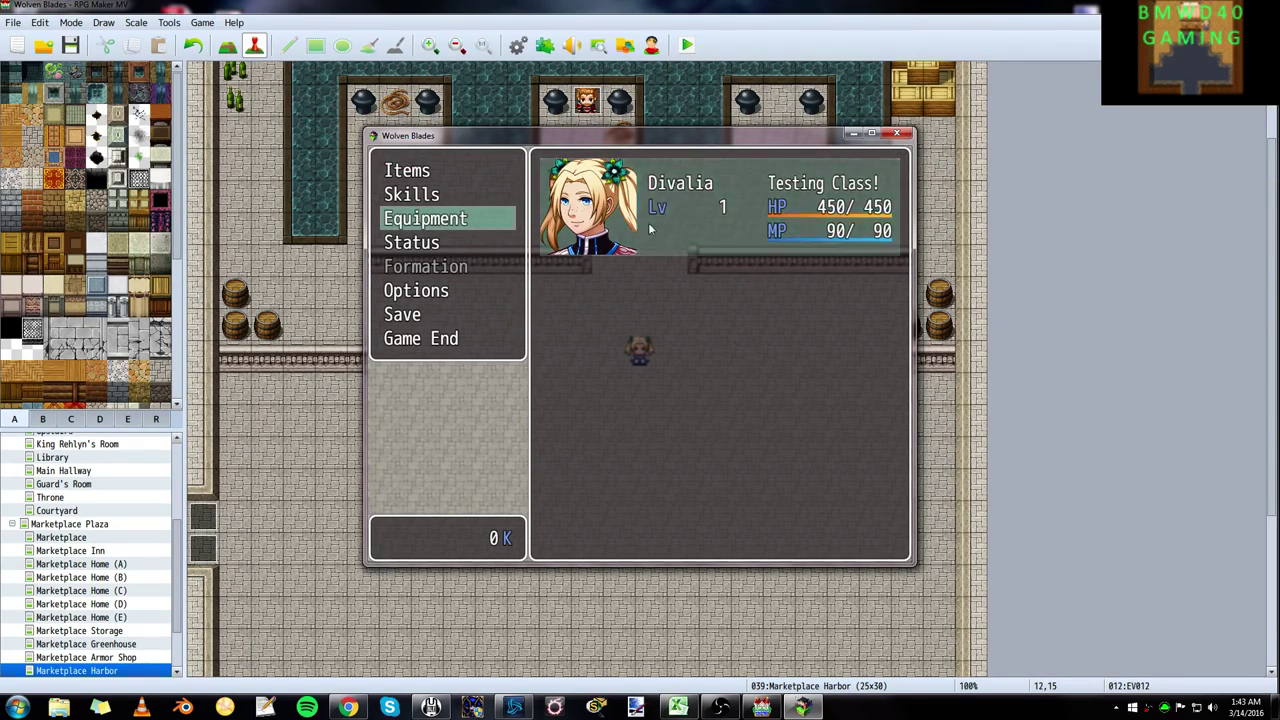
{"action": "key", "text": "Return"}
- Equip a Dagger in the Main Hand slot
{"action": "left_click", "coordinate": [627, 245]}
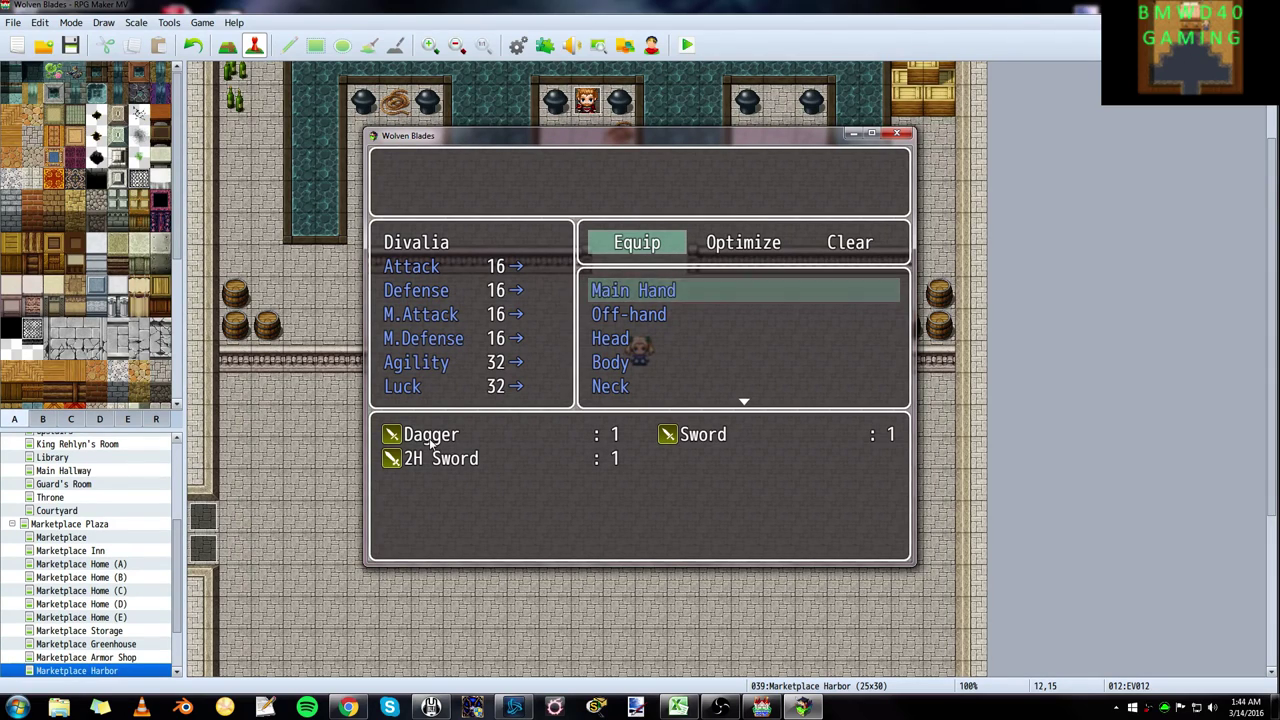
{"action": "key", "text": "Escape"}
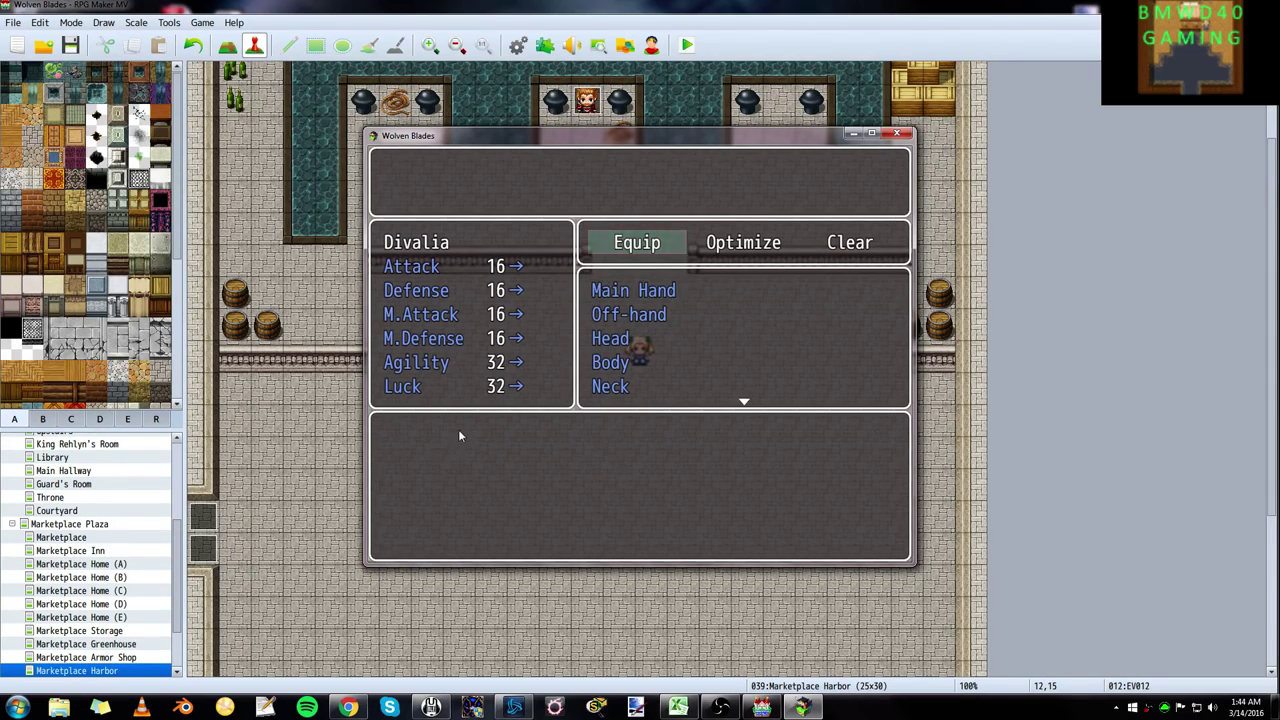
{"action": "key", "text": "Return"}
{"action": "key", "text": "Return"}
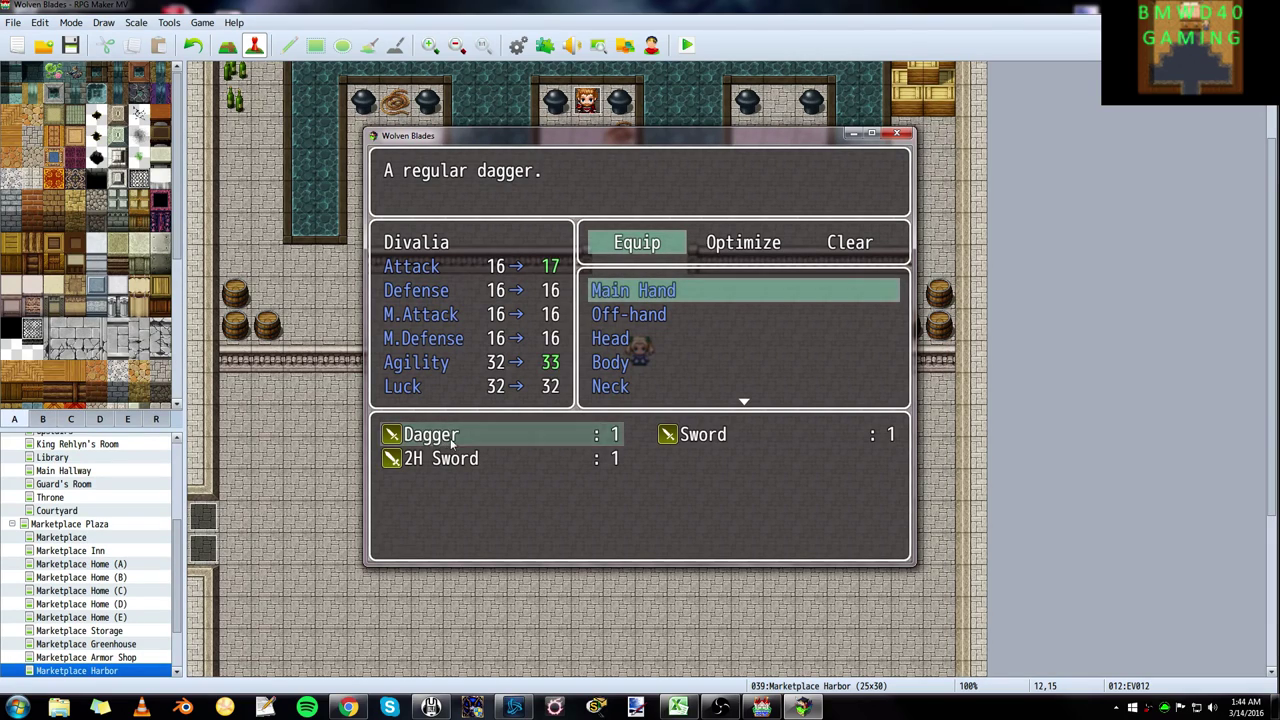
{"action": "left_click", "coordinate": [492, 435]}
- Equip the Simple Shield in the off-hand and switch the main hand to the Sword
{"action": "left_click", "coordinate": [629, 316]}
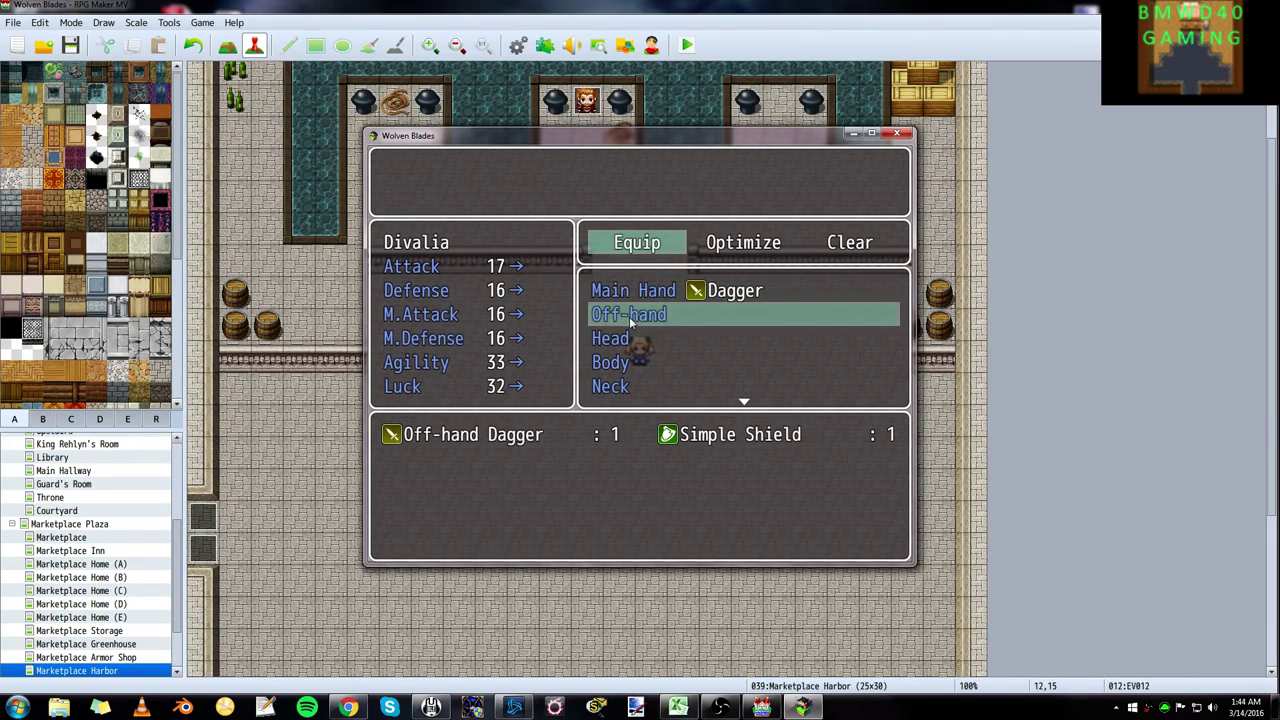
{"action": "key", "text": "Return"}
{"action": "left_click", "coordinate": [704, 440]}
{"action": "left_click", "coordinate": [704, 438]}
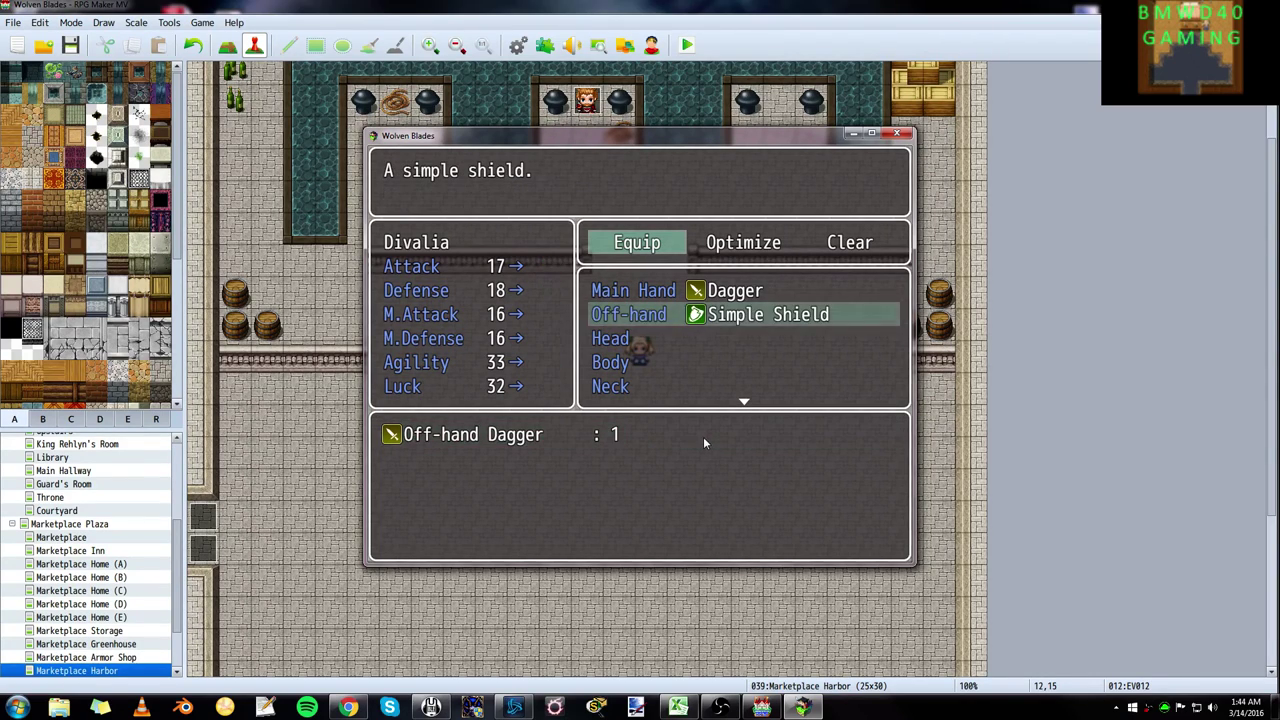
{"action": "key", "text": "Up"}
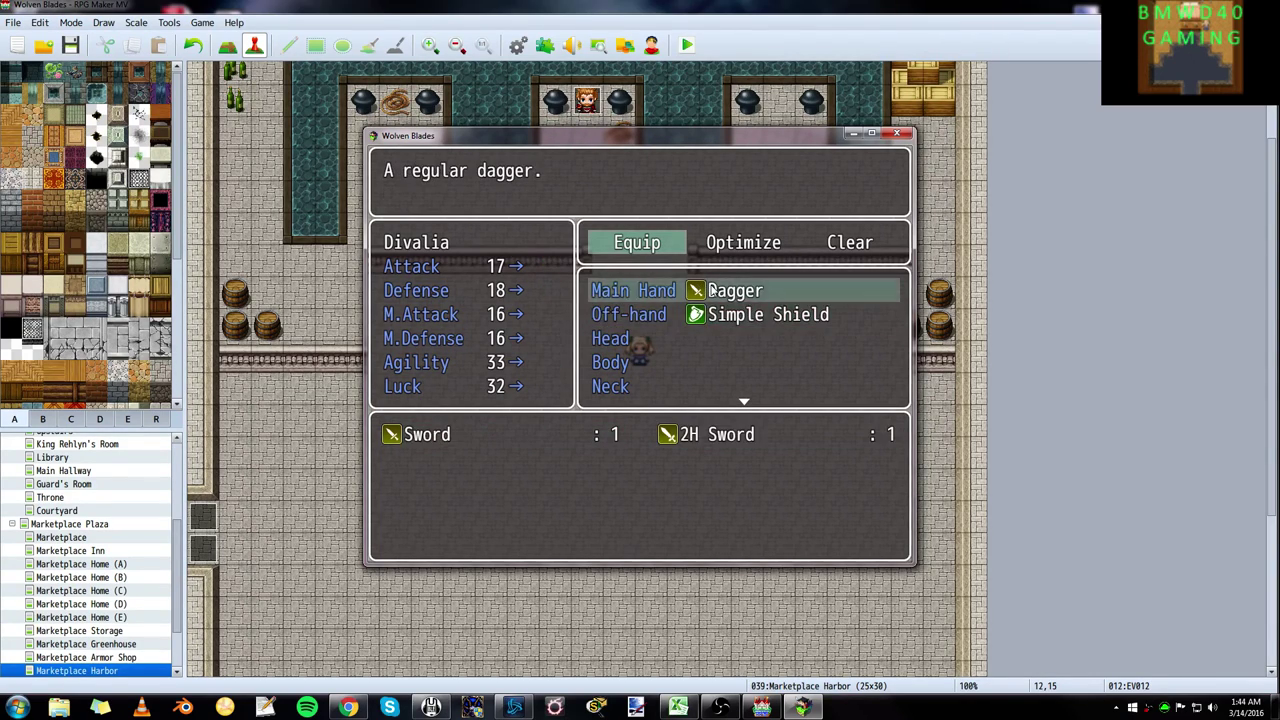
{"action": "key", "text": "Return"}
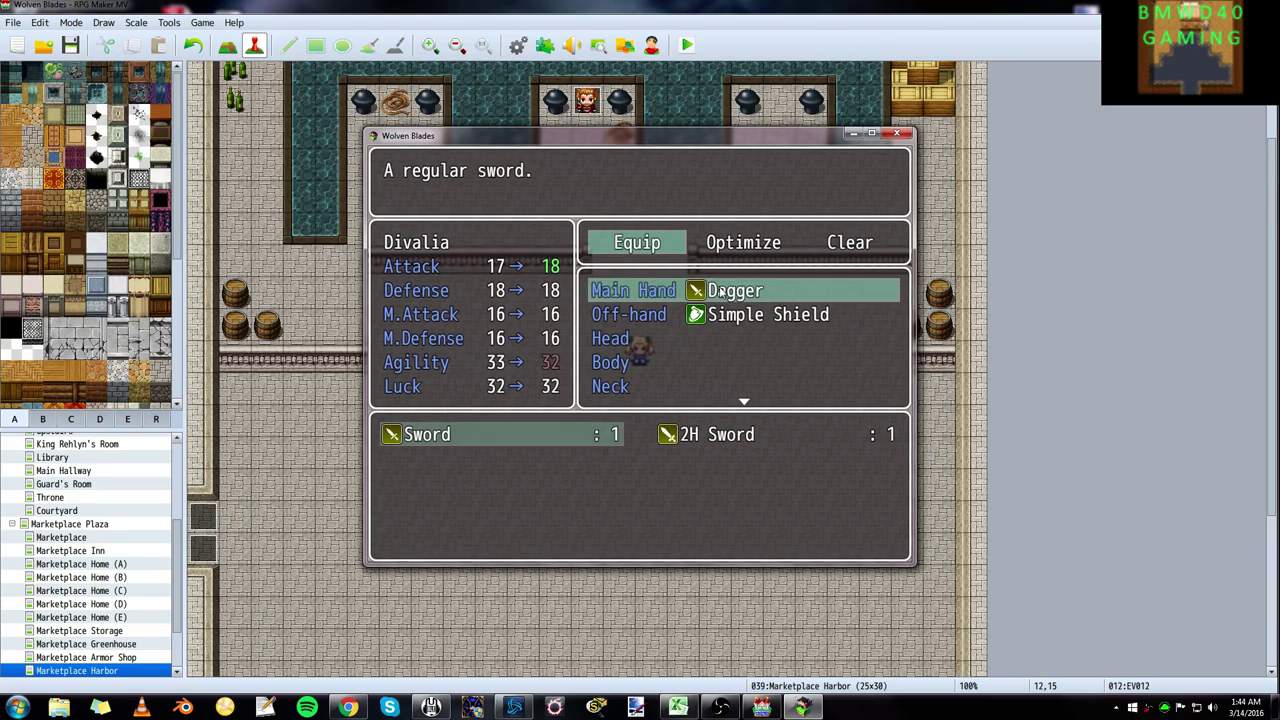
{"action": "left_click", "coordinate": [430, 445]}
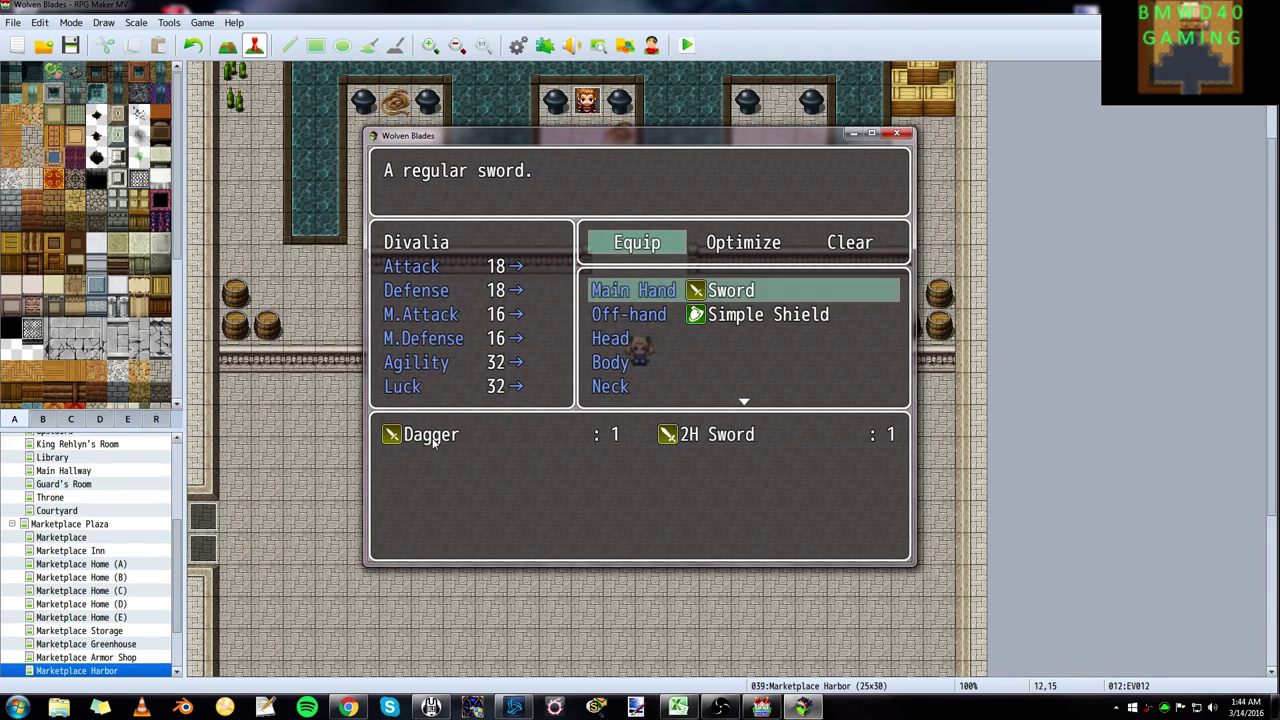
- Replace the shield with the Off-hand Dagger and put the Dagger back in the main hand
{"action": "left_click", "coordinate": [747, 297]}
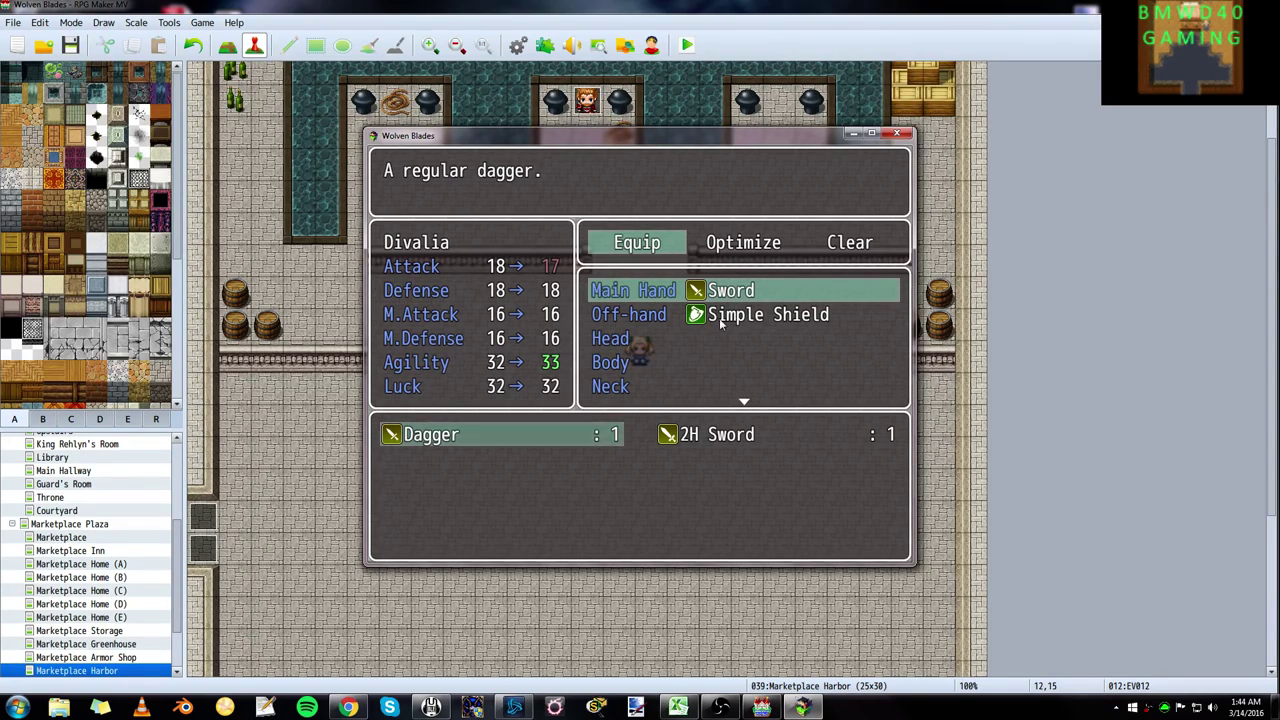
{"action": "right_click", "coordinate": [722, 321]}
{"action": "left_click", "coordinate": [722, 321]}
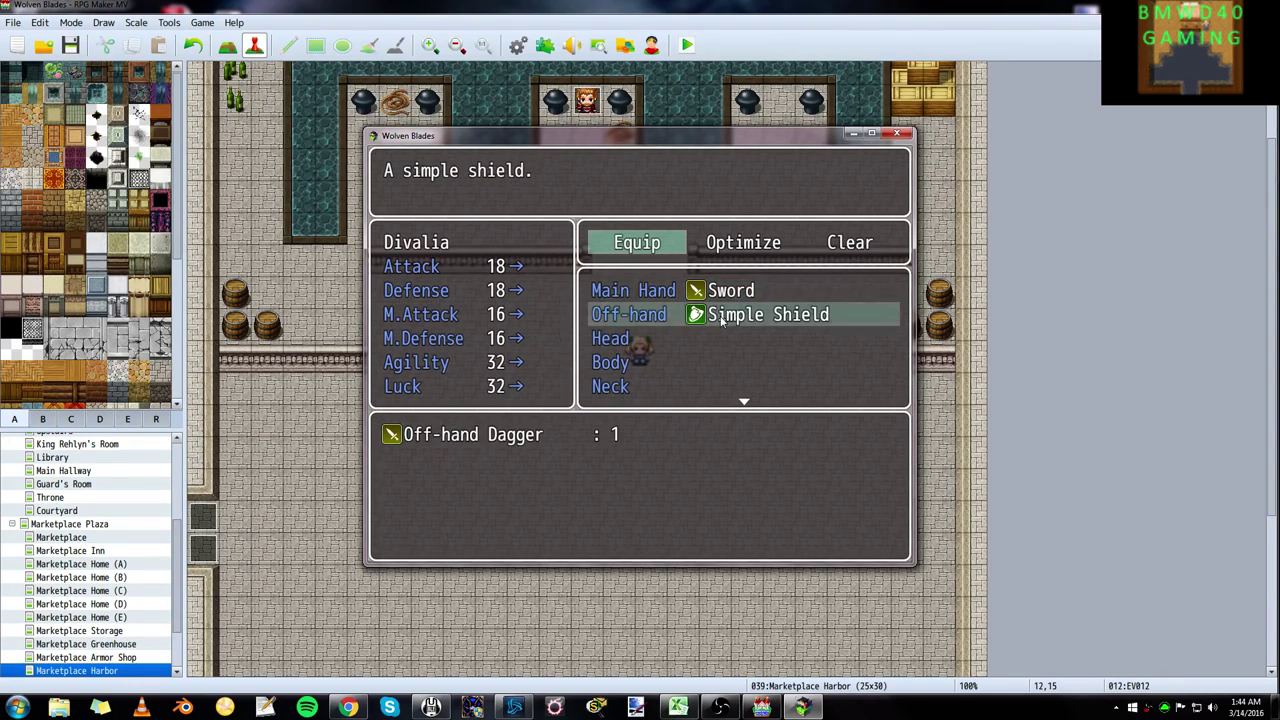
{"action": "left_click", "coordinate": [472, 440]}
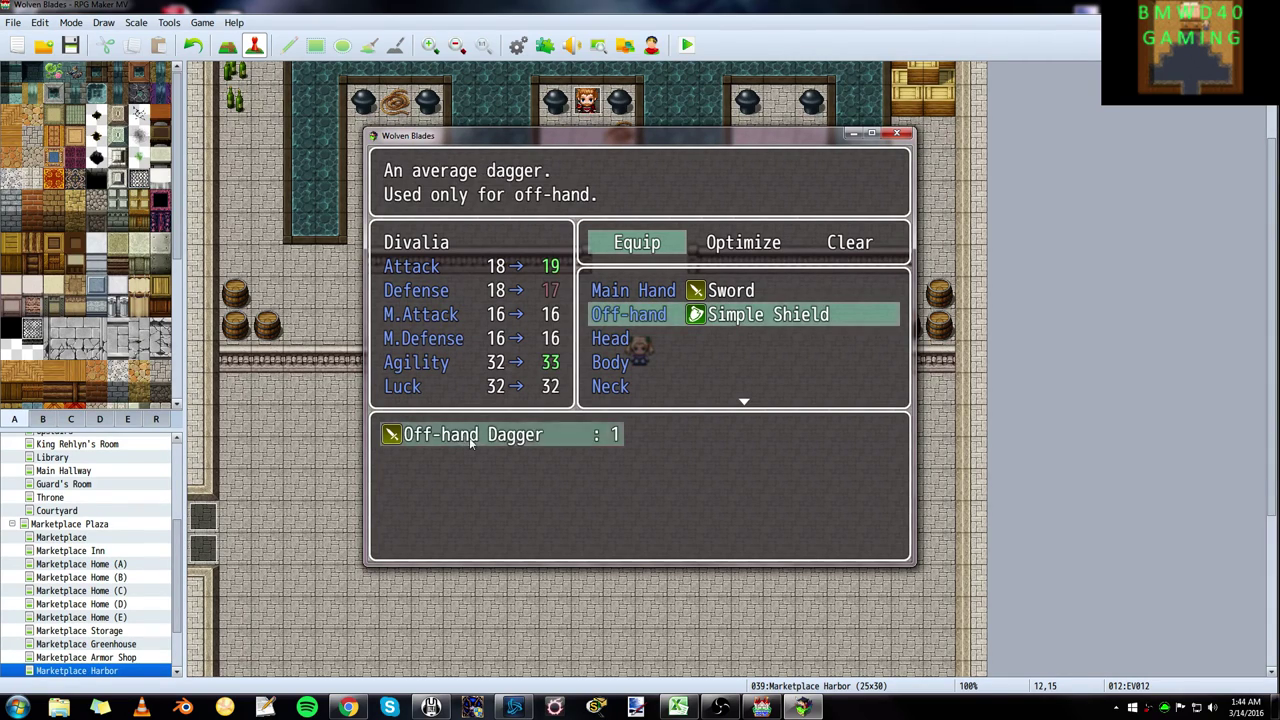
{"action": "left_click", "coordinate": [472, 440]}
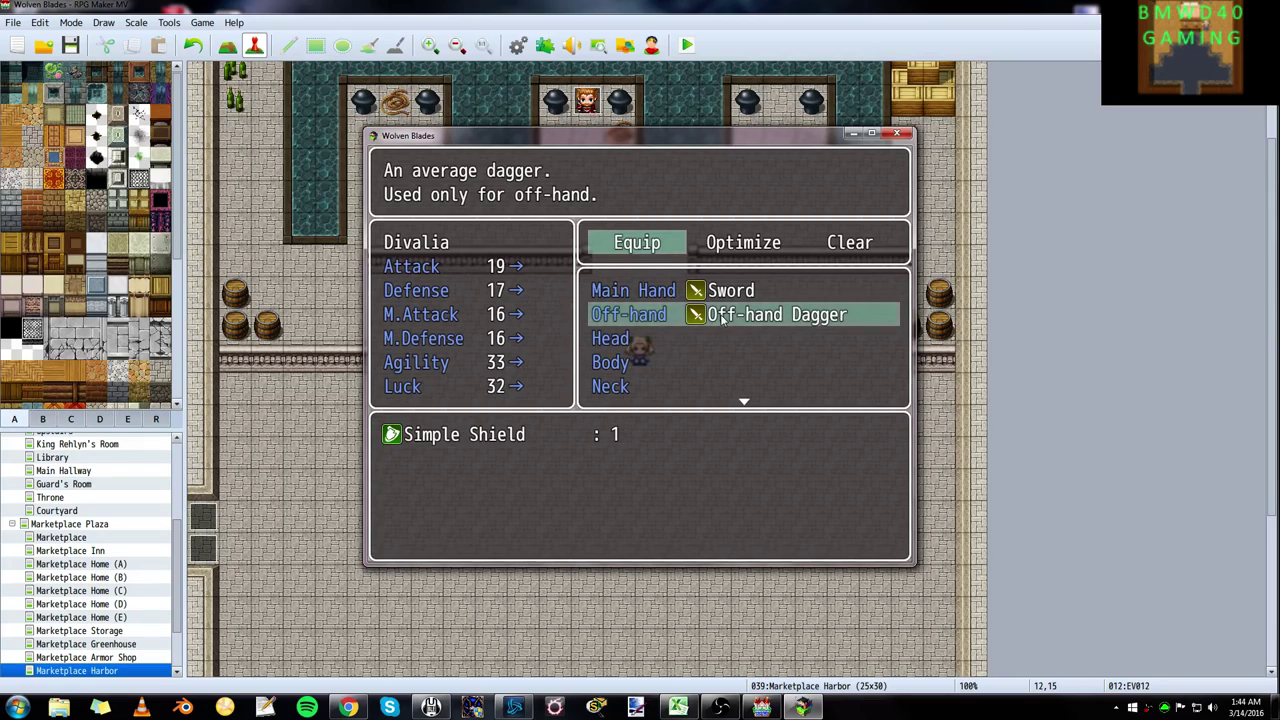
{"action": "left_click", "coordinate": [633, 290]}
{"action": "left_click", "coordinate": [633, 290]}
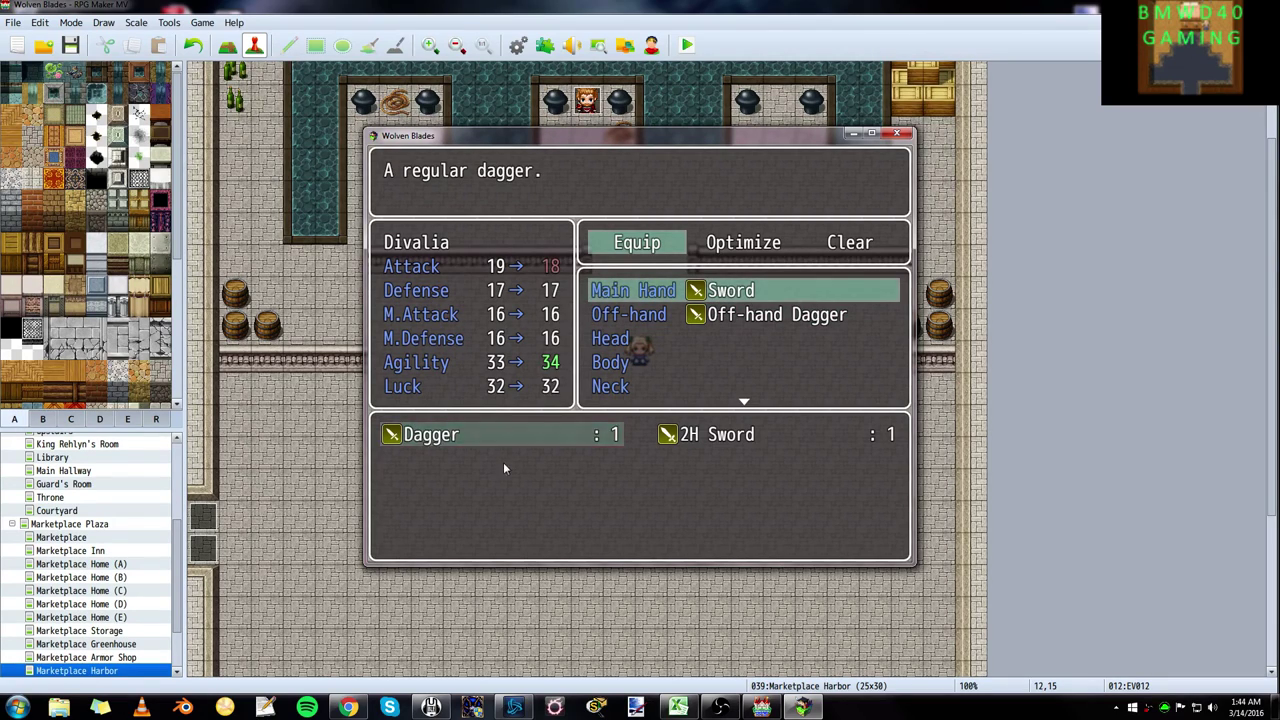
{"action": "left_click", "coordinate": [420, 440]}
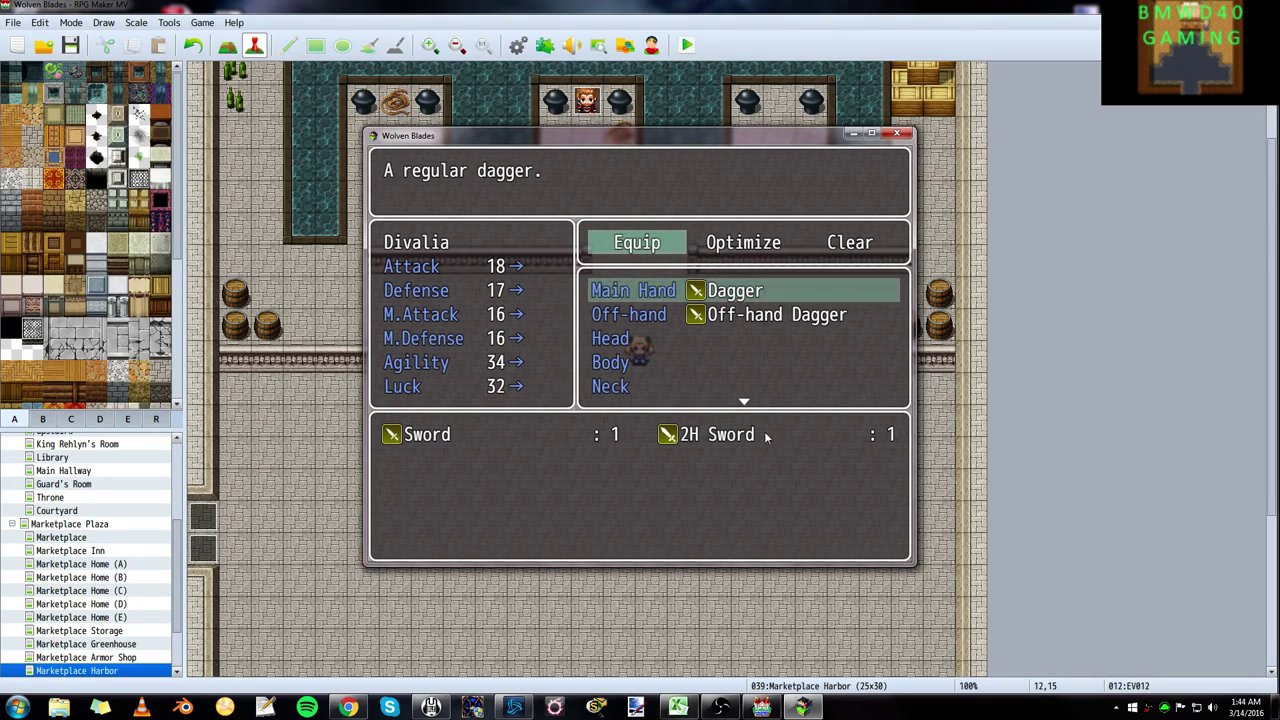
- Equip the 2H Sword, confirm the Off-hand slot is left empty, and close the playtest
{"action": "key", "text": "Return"}
{"action": "left_click", "coordinate": [712, 436]}
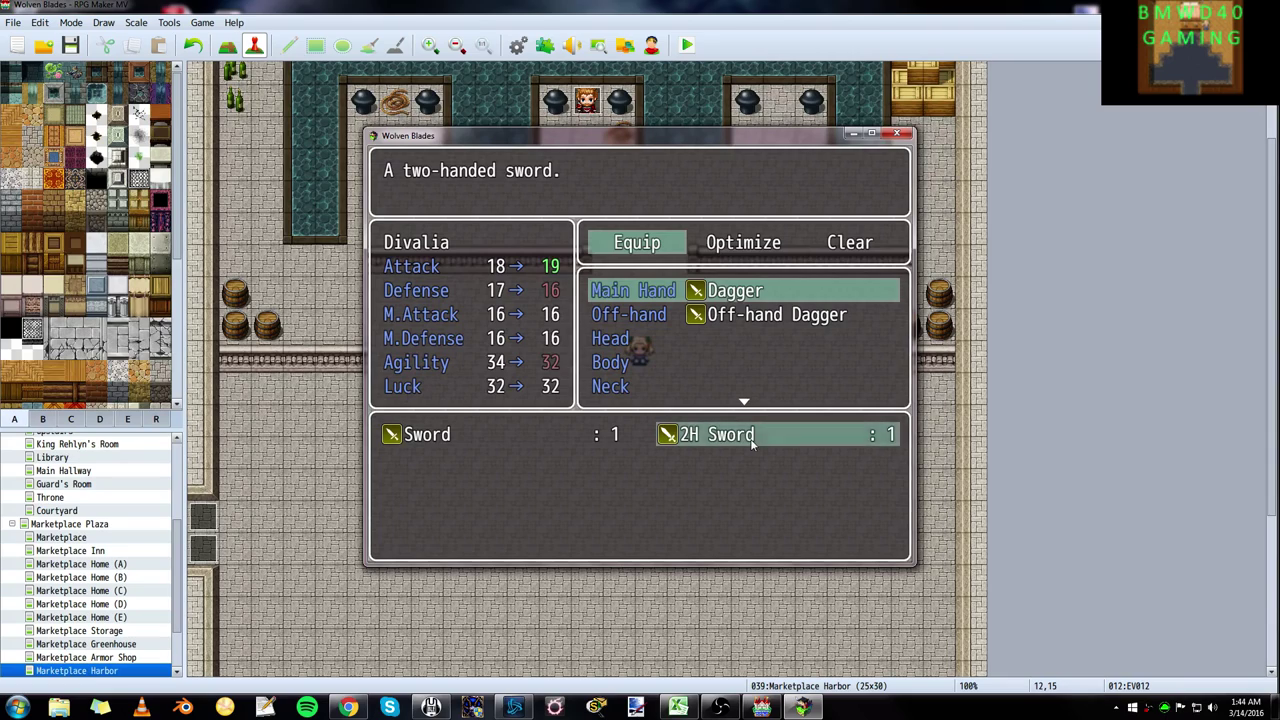
{"action": "left_click", "coordinate": [748, 441]}
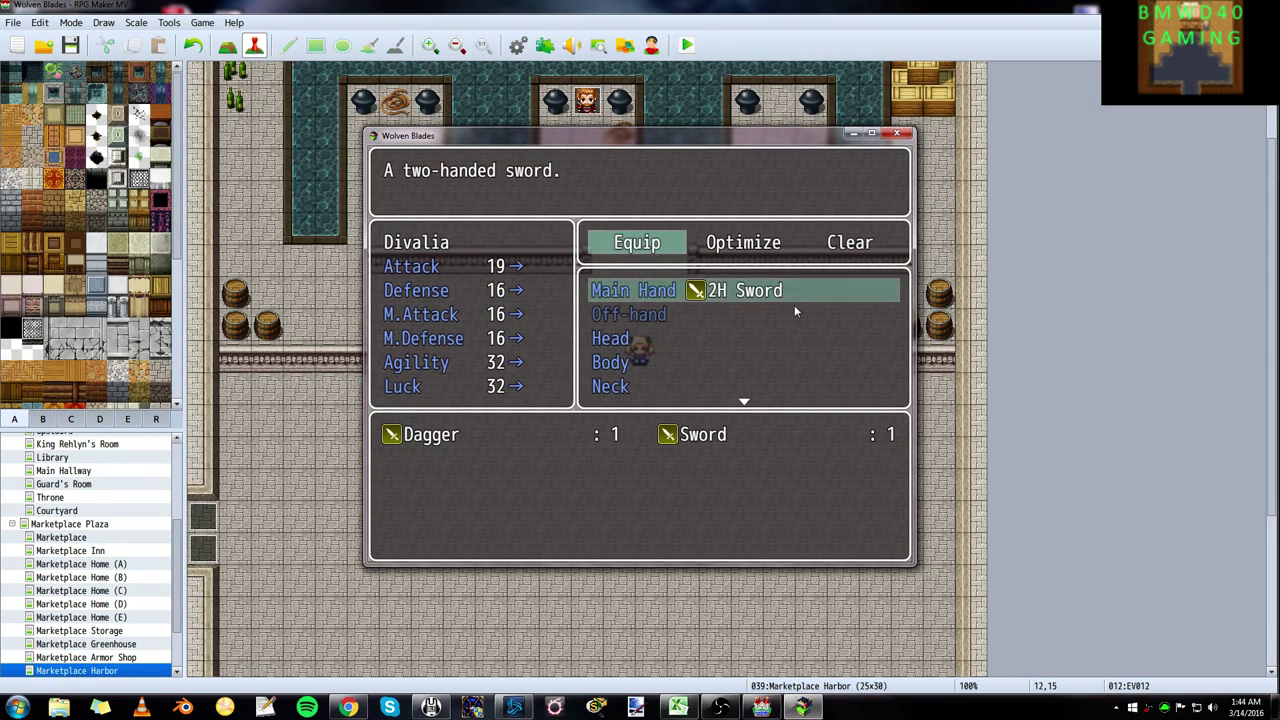
{"action": "left_click", "coordinate": [614, 313]}
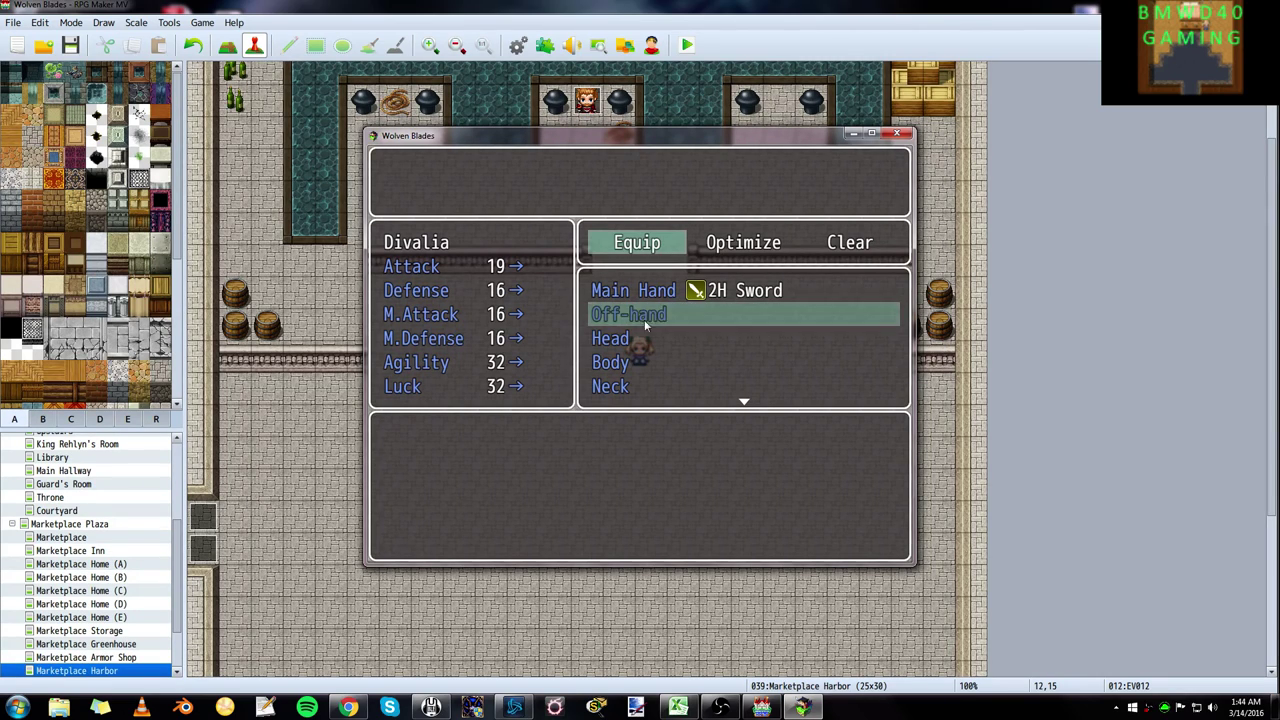
{"action": "left_click", "coordinate": [896, 133]}
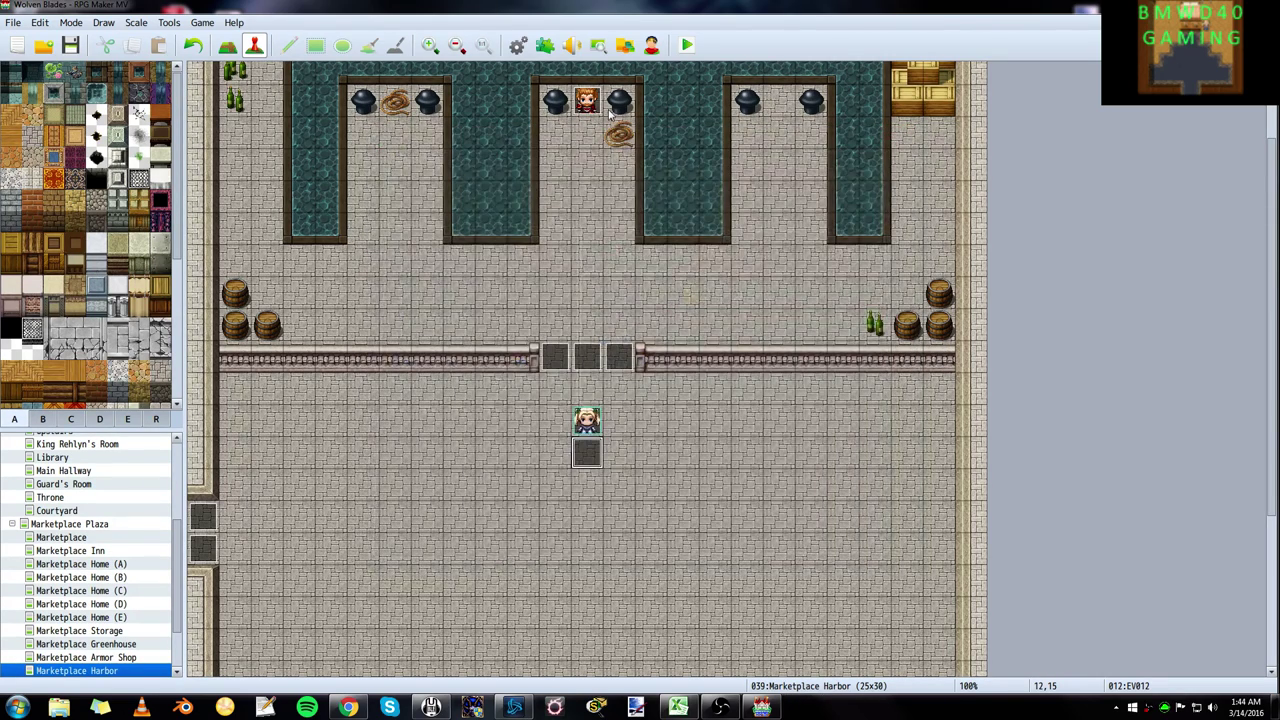
- Confirm the 2H Sword's Seal Equip trait targets Off-hand, then apply and save the Database
{"action": "left_click", "coordinate": [514, 46]}
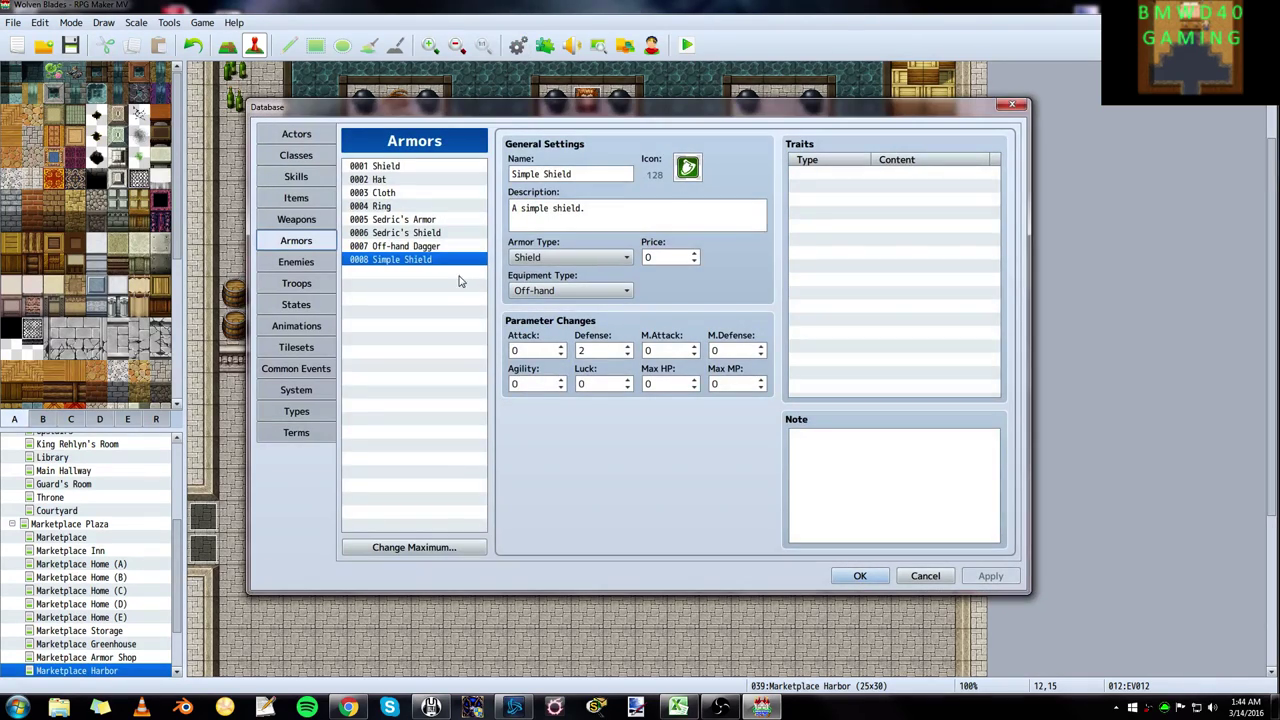
{"action": "left_click", "coordinate": [310, 222]}
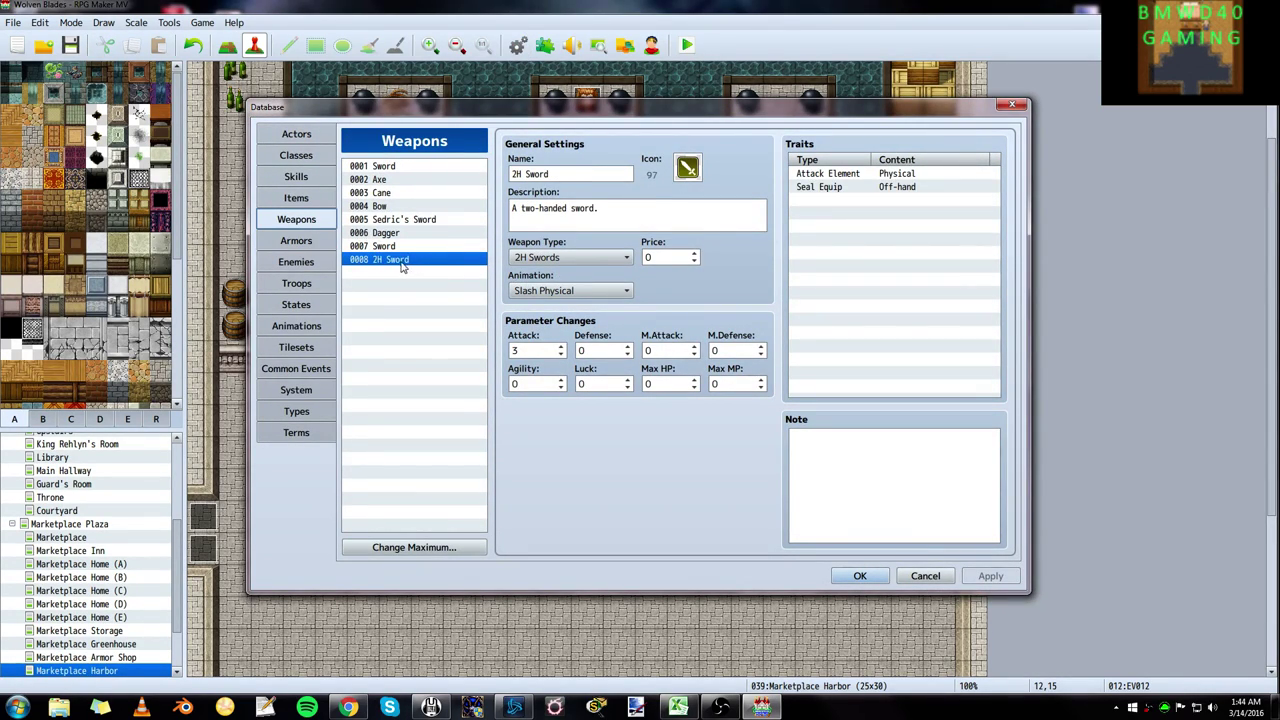
{"action": "double_click", "coordinate": [819, 189]}
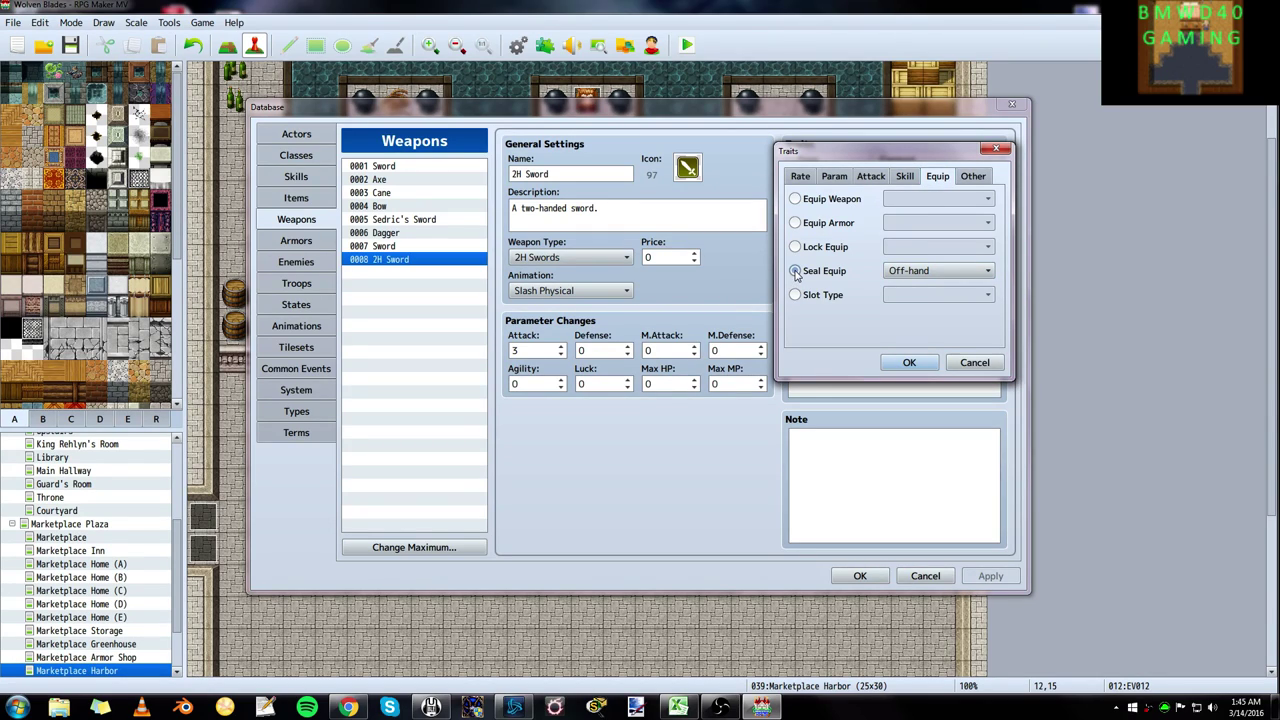
{"action": "left_click", "coordinate": [912, 272]}
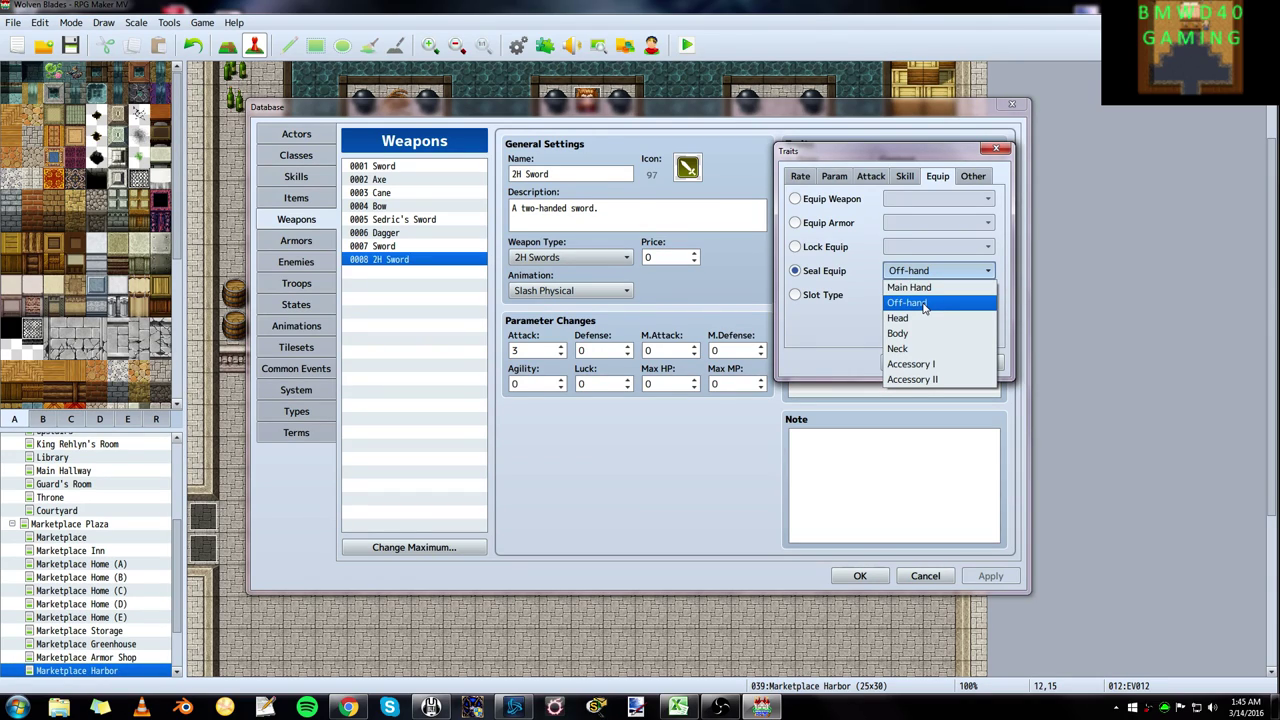
{"action": "left_click", "coordinate": [924, 303]}
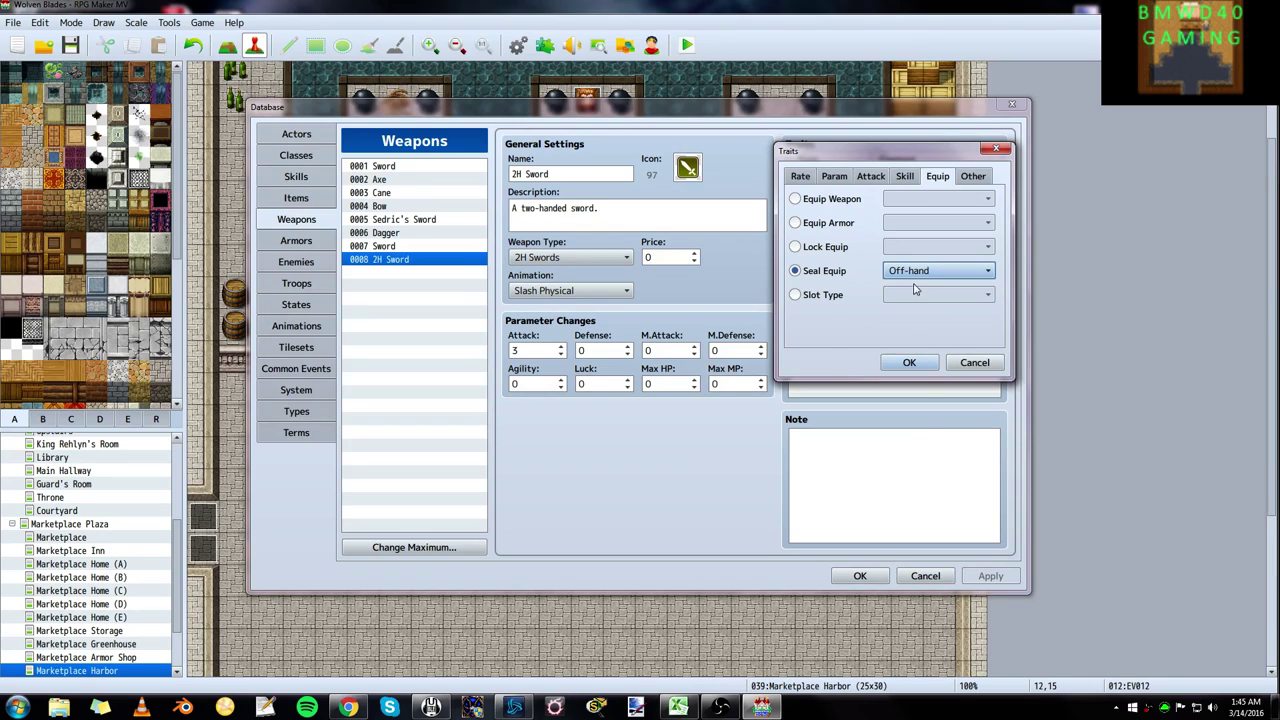
{"action": "left_click", "coordinate": [889, 364]}
{"action": "left_click", "coordinate": [982, 580]}
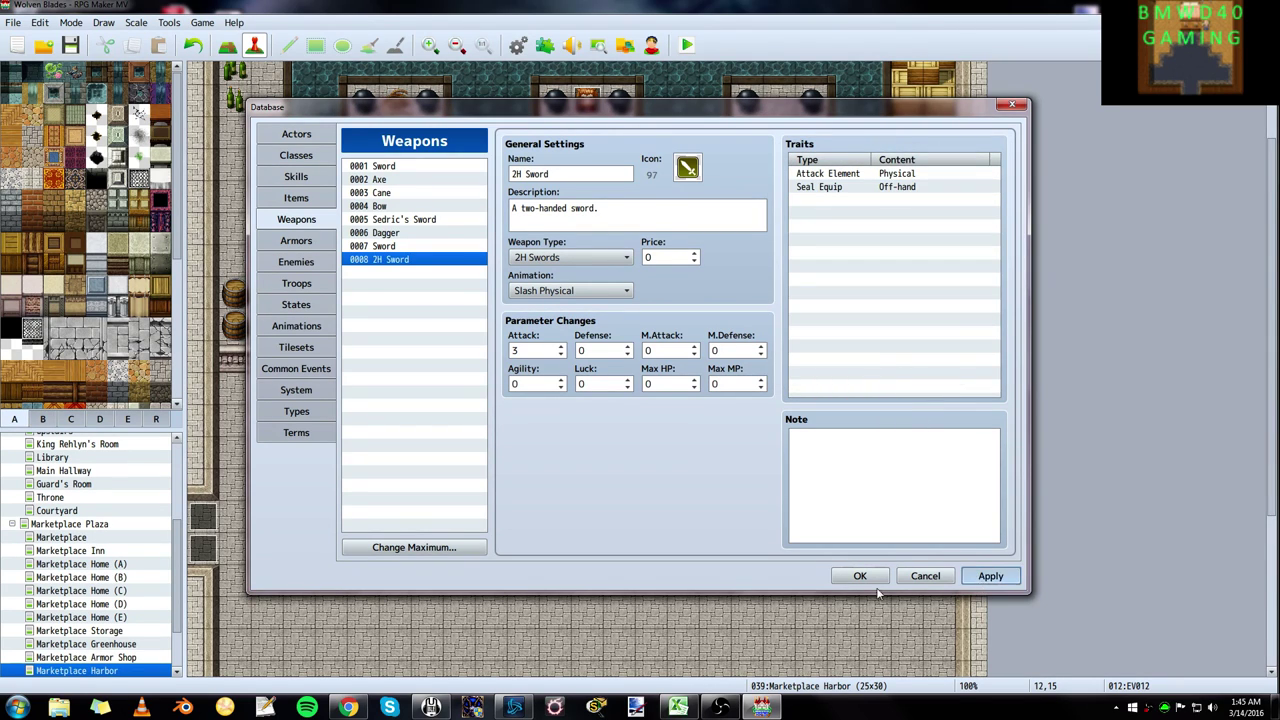
{"action": "left_click", "coordinate": [858, 577]}
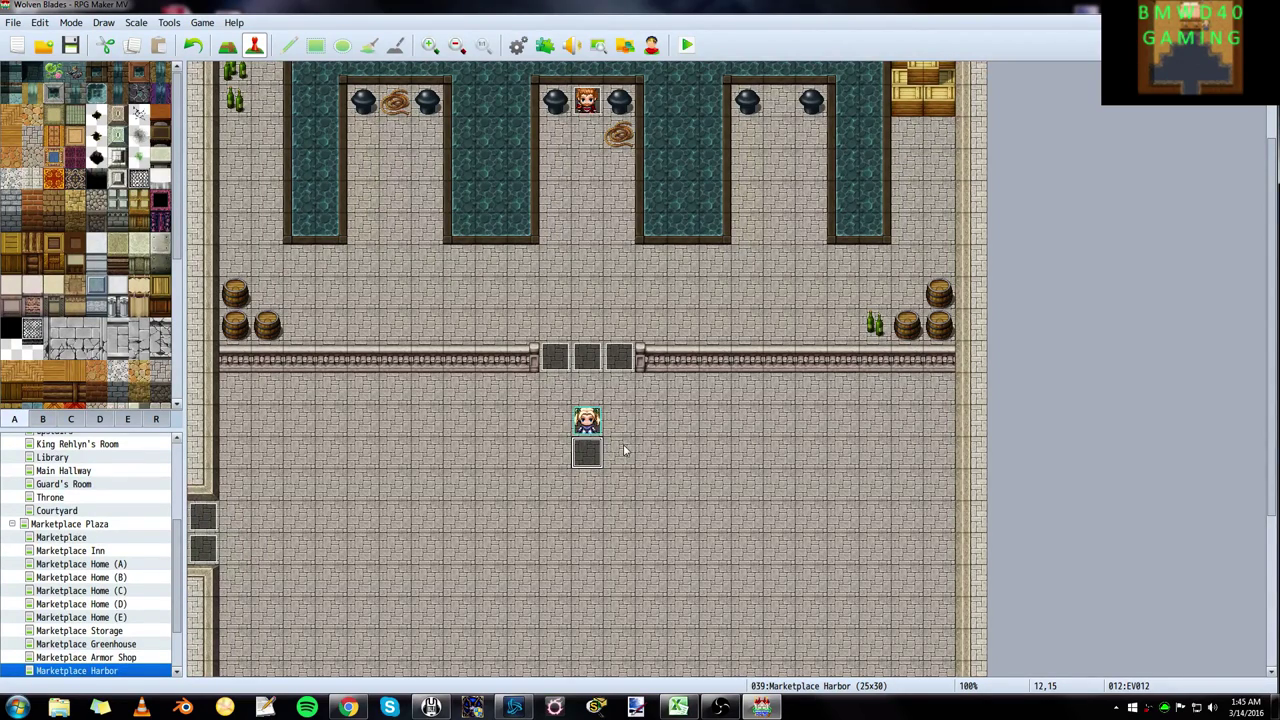
- Review Testing Class! traits in the Database, checking its Shield and Off-hand Weapon Equip Armor rows
{"action": "left_click", "coordinate": [517, 46]}
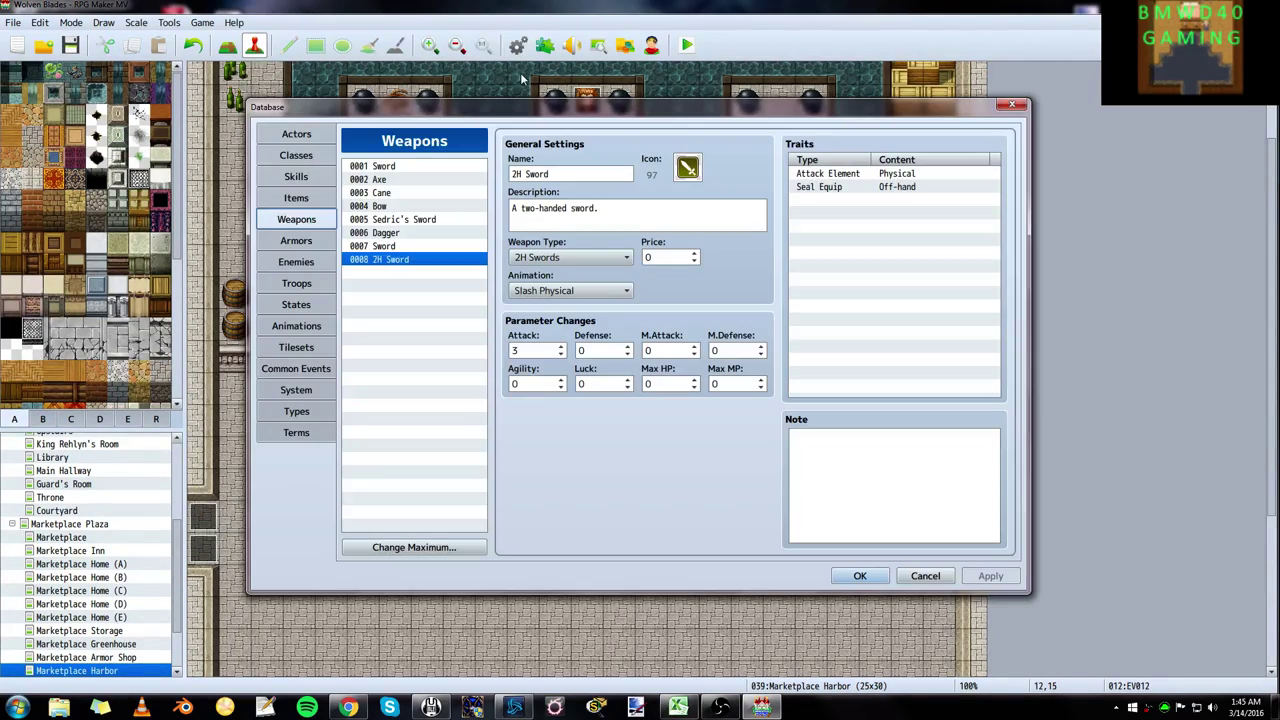
{"action": "left_click", "coordinate": [296, 155]}
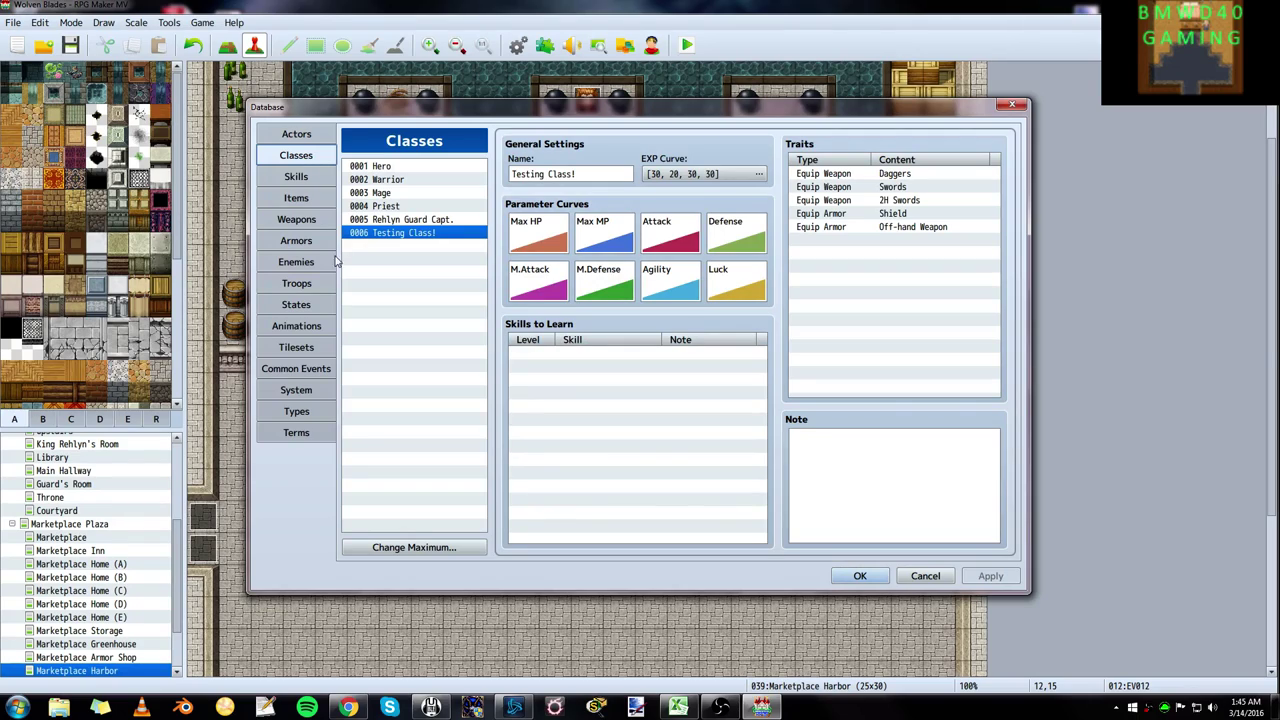
{"action": "left_click", "coordinate": [902, 215]}
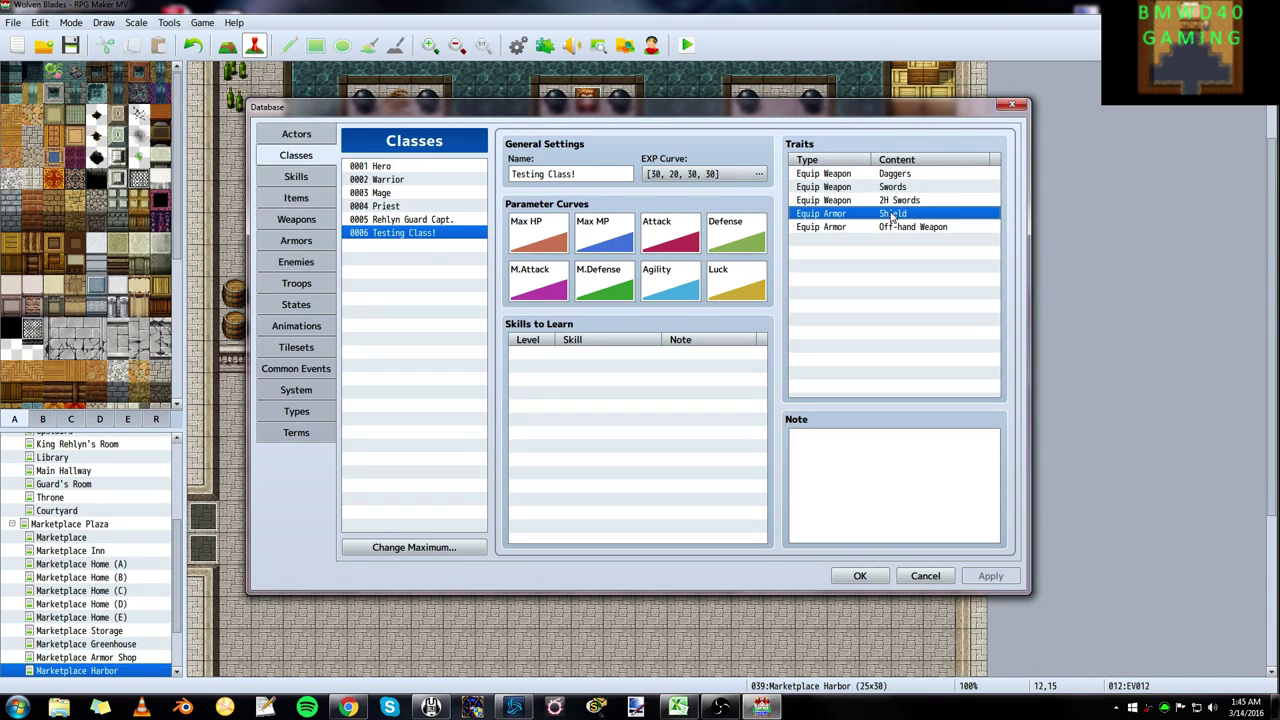
{"action": "left_click", "coordinate": [900, 228]}
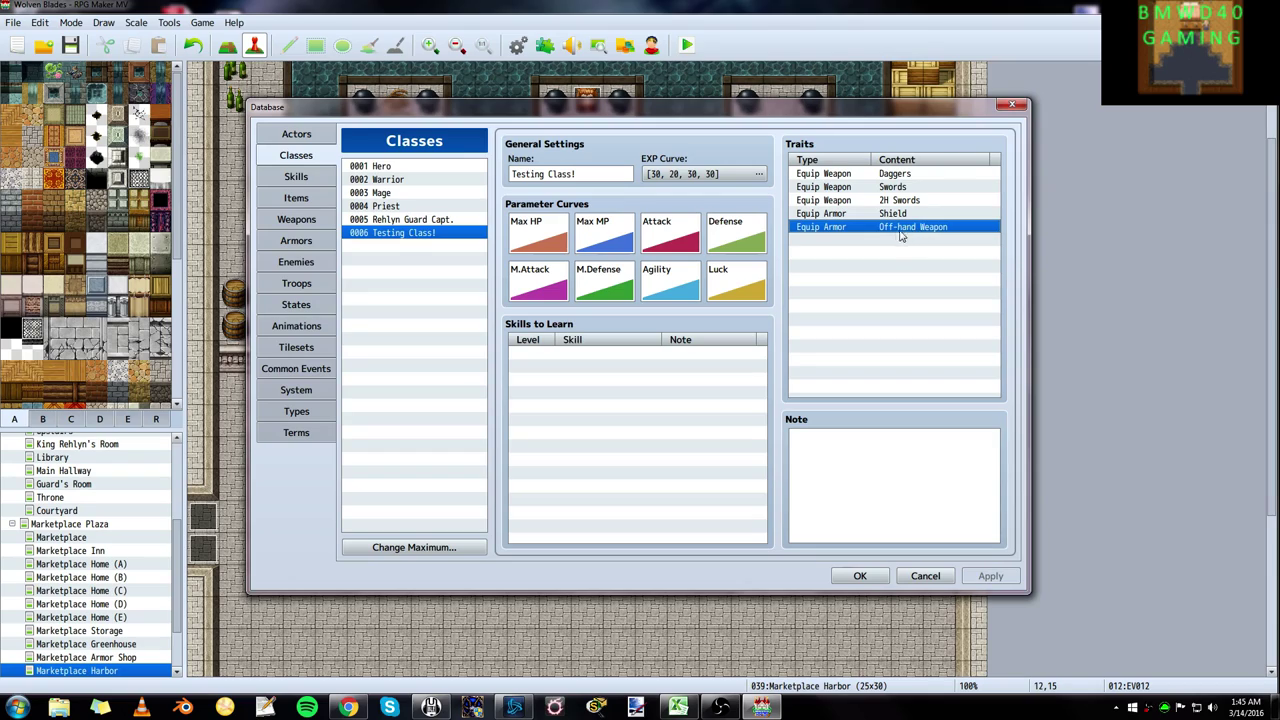